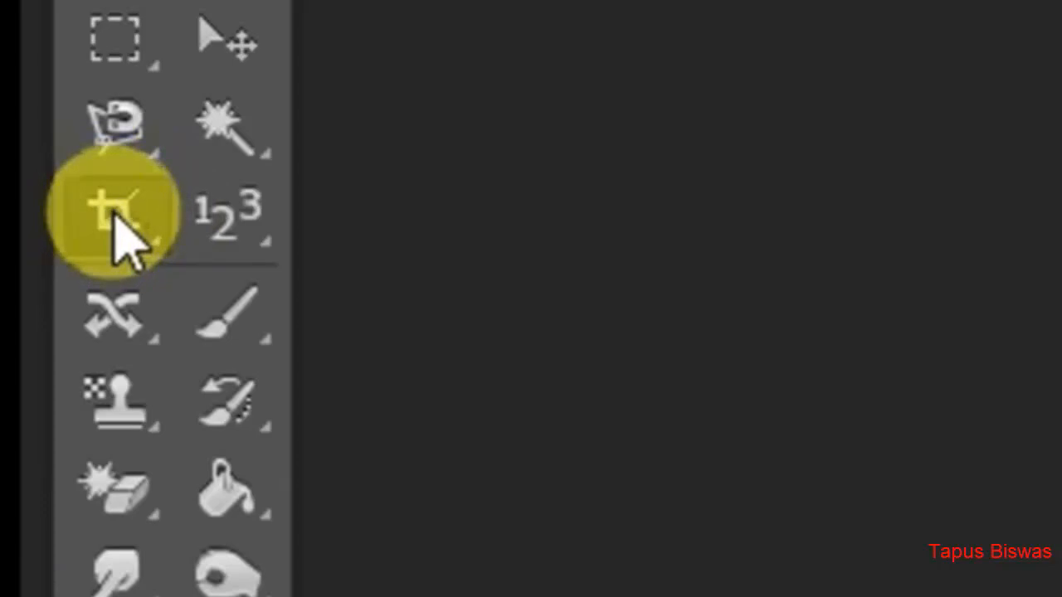
# Step: Activate the Crop Tool and open image 7 from the Men Dress Classic folder
pyautogui.rightClick(124, 232)
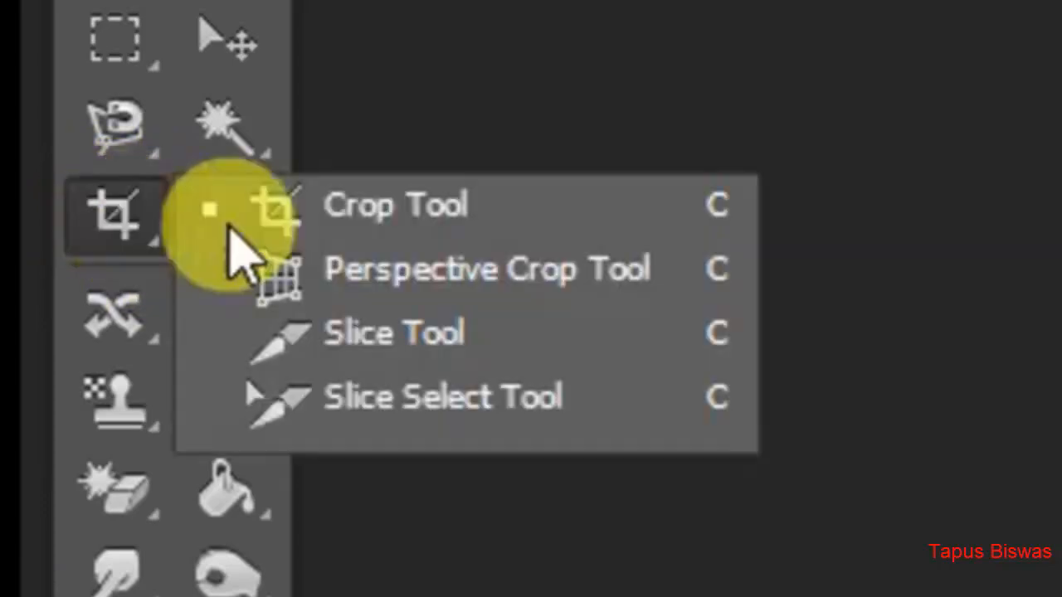
pyautogui.click(398, 224)
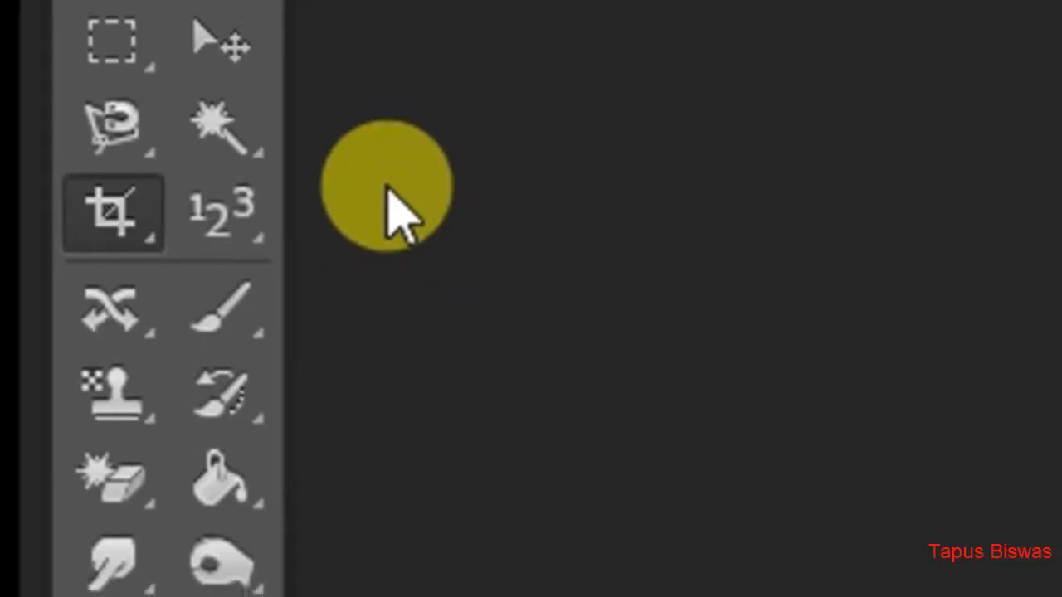
pyautogui.click(42, 11)
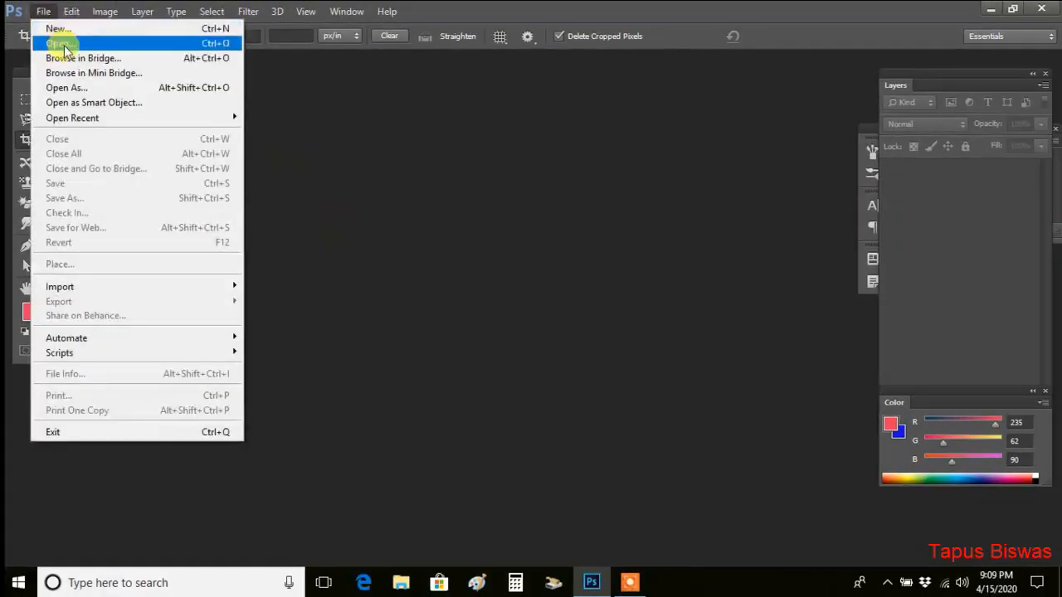
pyautogui.click(64, 45)
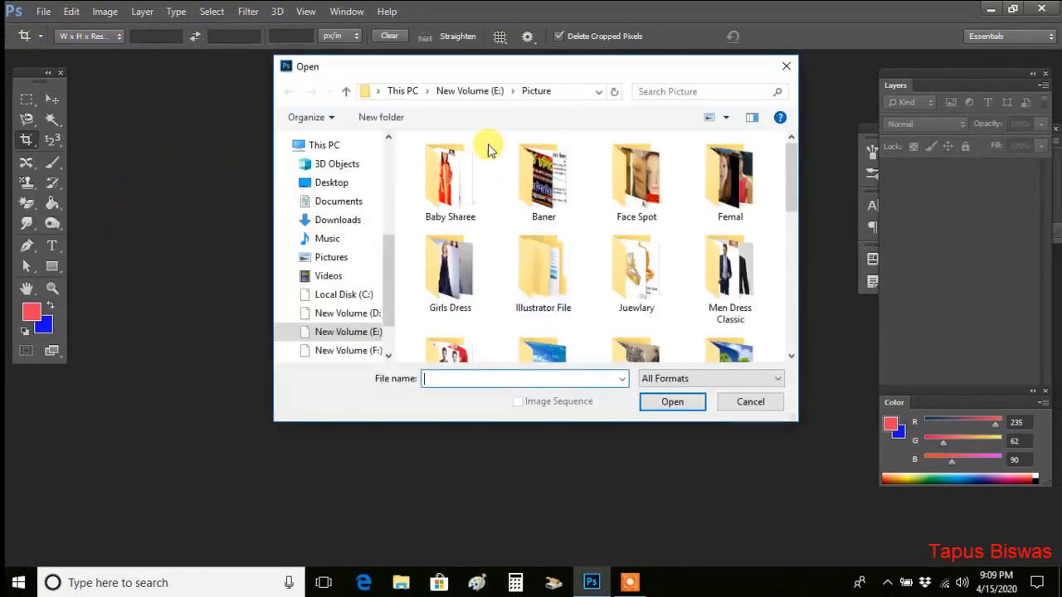
pyautogui.moveTo(791, 191); pyautogui.dragTo(809, 213)
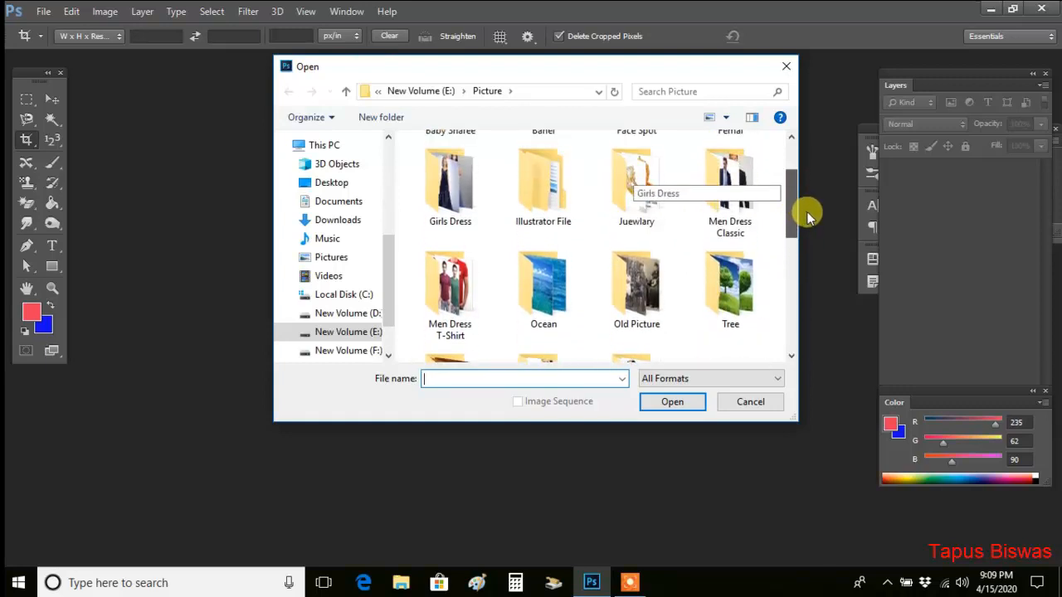
pyautogui.doubleClick(745, 215)
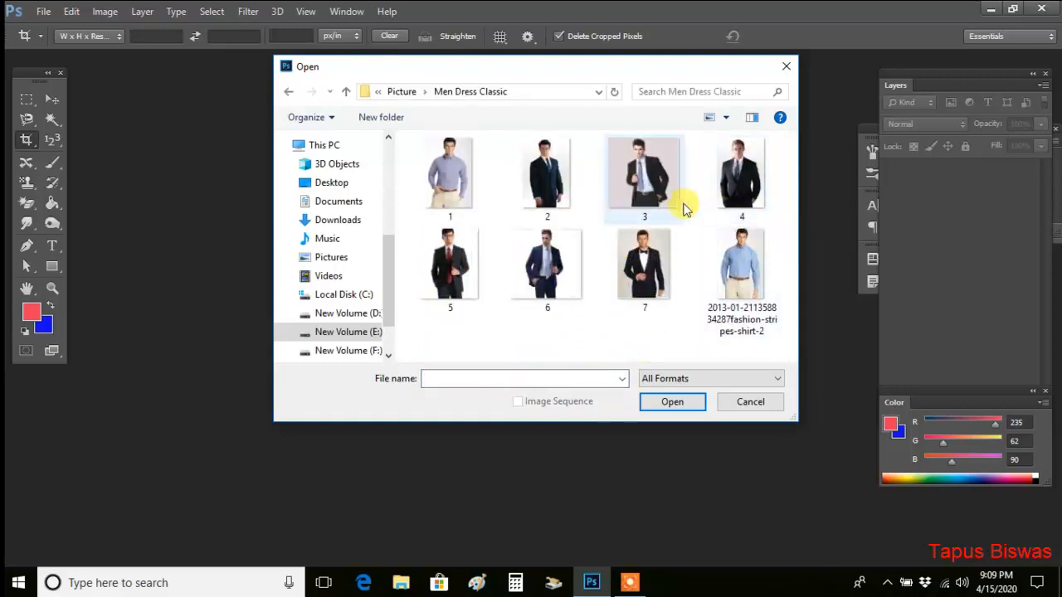
pyautogui.click(643, 265)
pyautogui.click(673, 402)
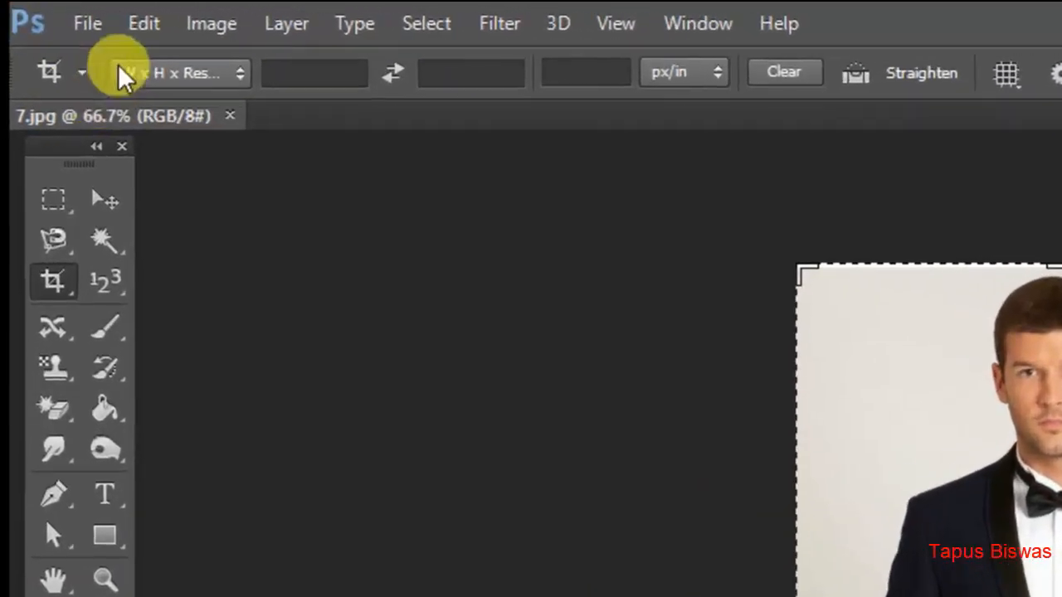
# Step: Set the crop option to Ratio with a proportion of 2 to 5
pyautogui.click(83, 36)
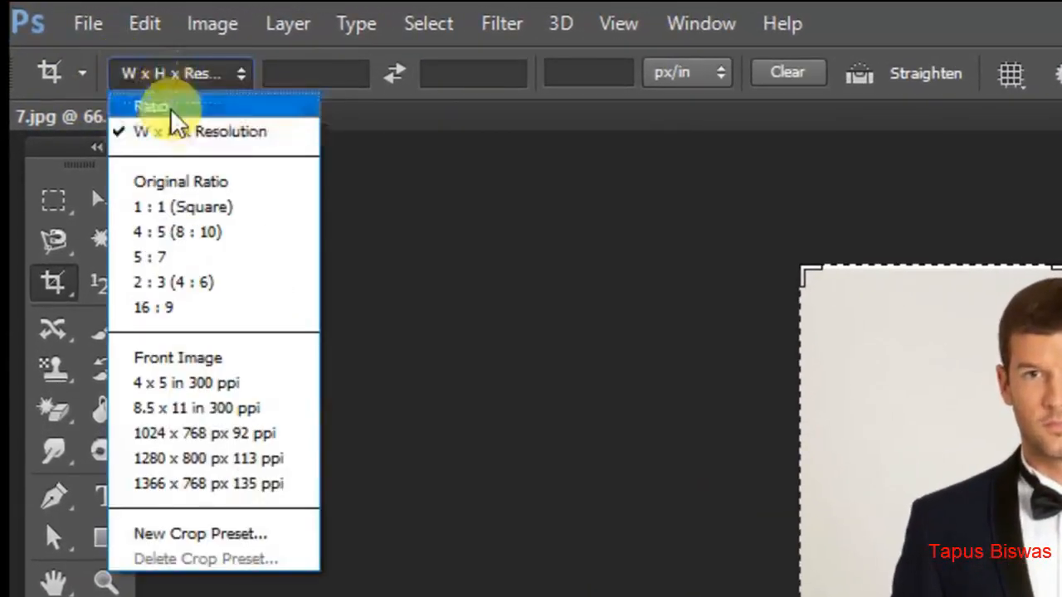
pyautogui.click(201, 106)
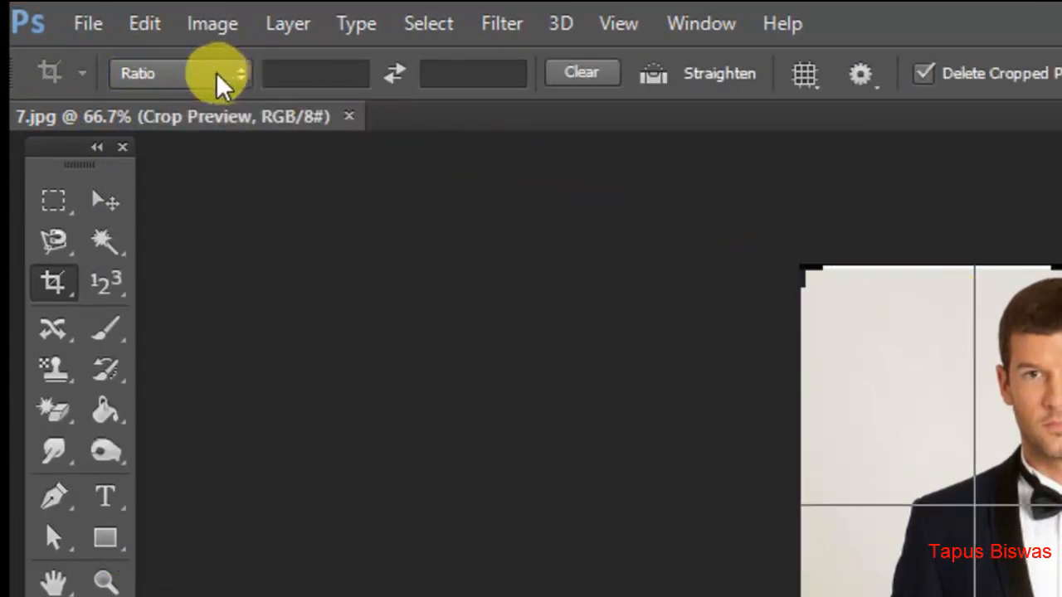
pyautogui.click(220, 75)
pyautogui.click(201, 106)
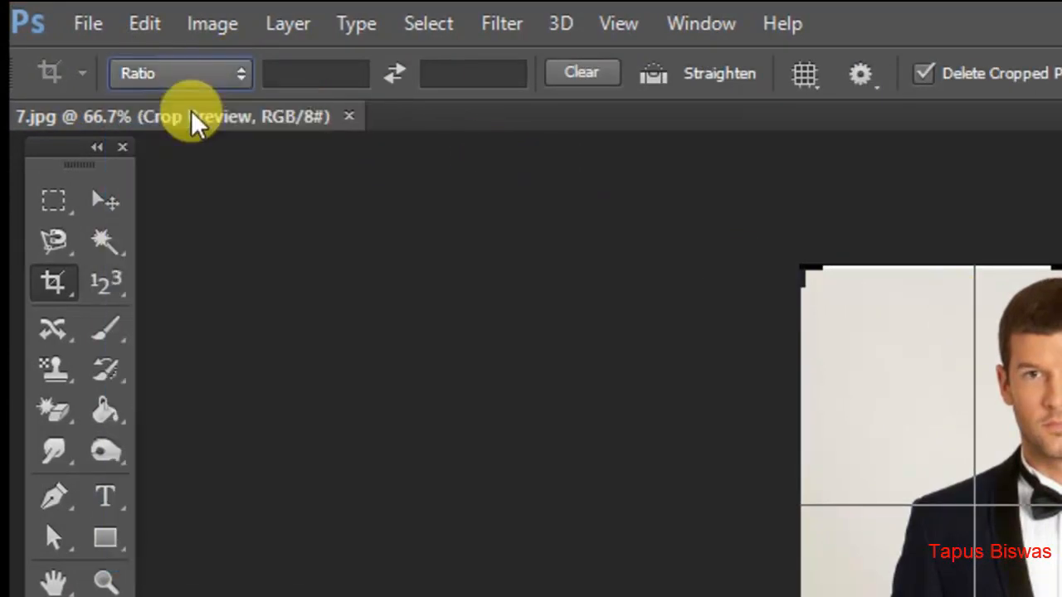
pyautogui.click(297, 75)
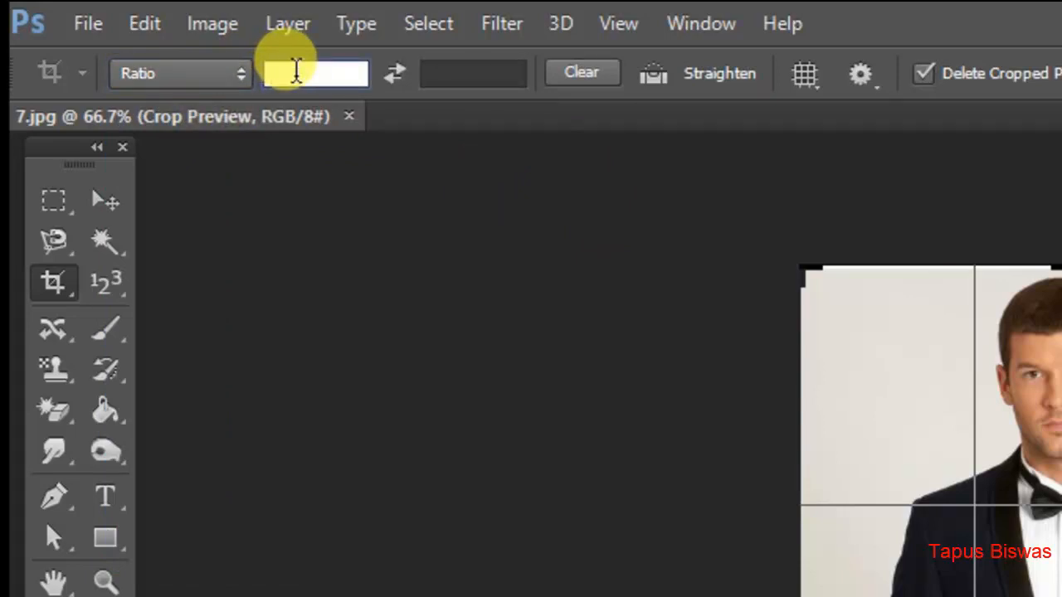
pyautogui.click(496, 71)
pyautogui.click(311, 73)
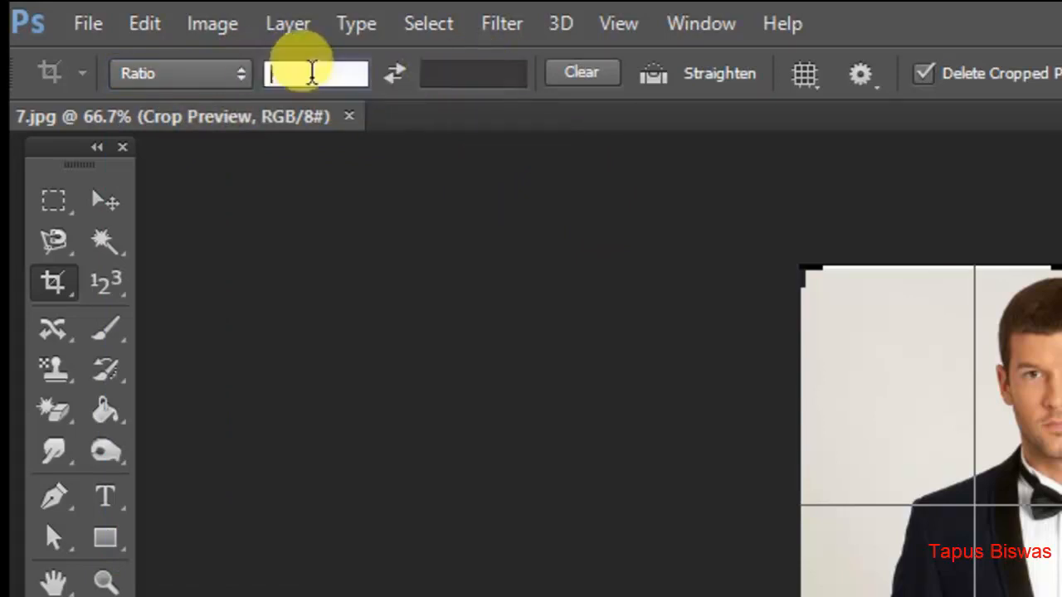
pyautogui.press('Tab')
pyautogui.click(325, 71)
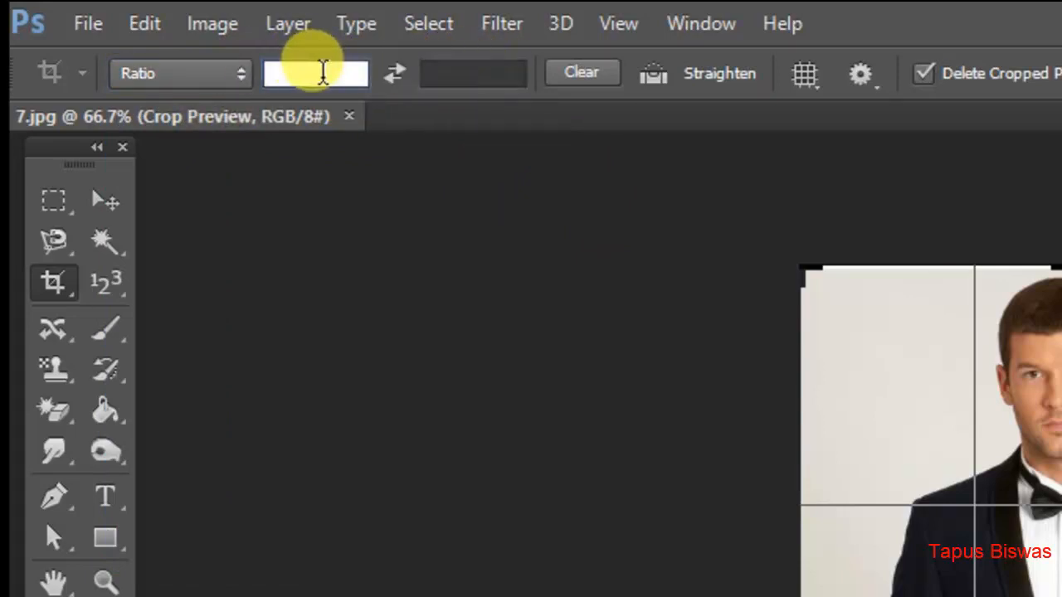
pyautogui.write('2')
pyautogui.click(488, 76)
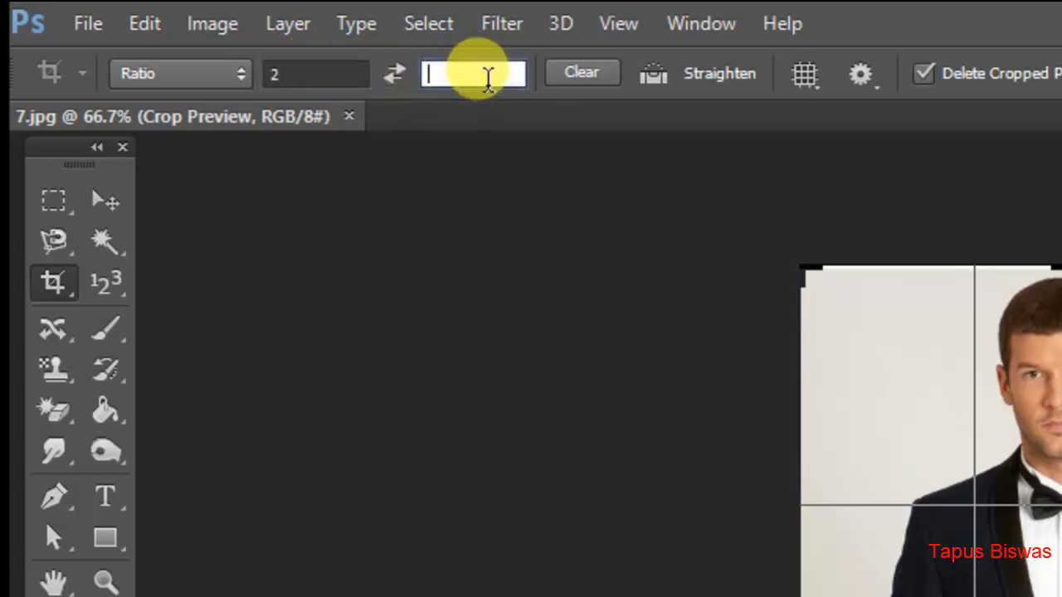
pyautogui.write('5')
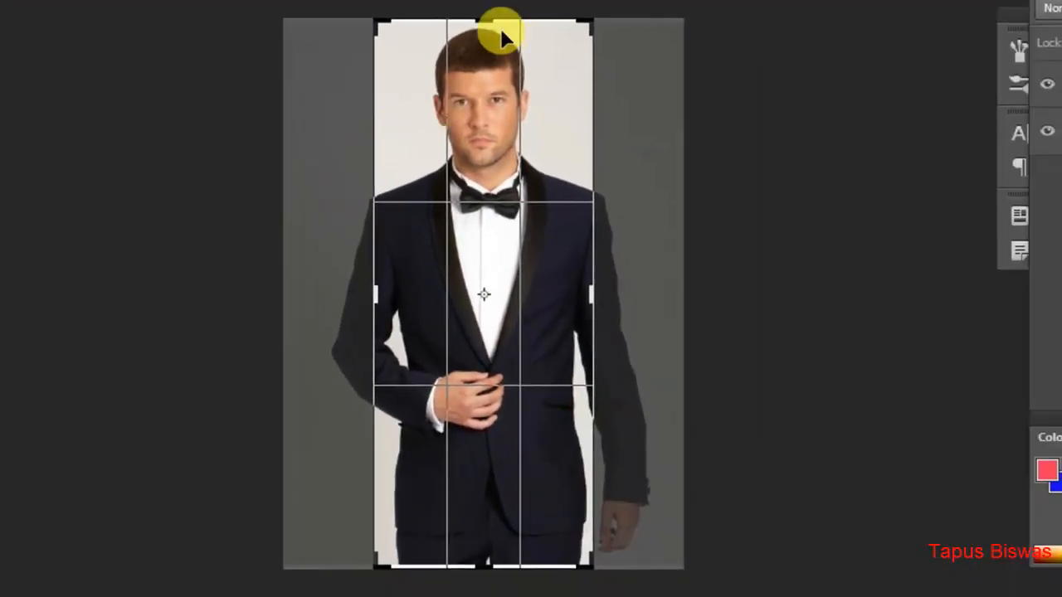
# Step: Shrink the crop box around the man's head and chest to about 2.1 by 5.2 in and apply the crop
pyautogui.moveTo(483, 25); pyautogui.dragTo(479, 75)
pyautogui.moveTo(483, 153); pyautogui.dragTo(489, 271)
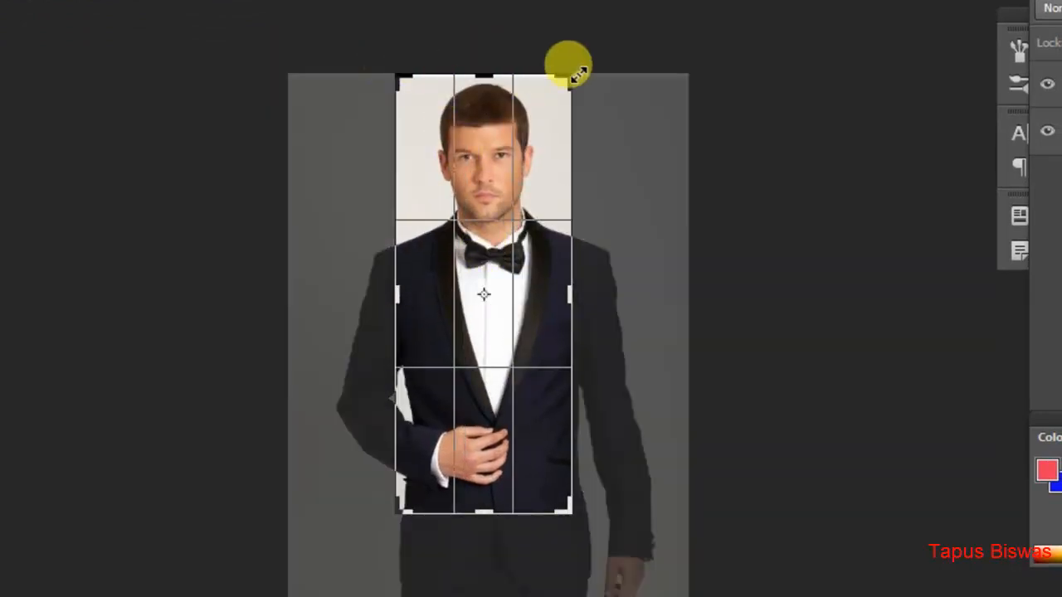
pyautogui.moveTo(482, 507); pyautogui.dragTo(467, 426)
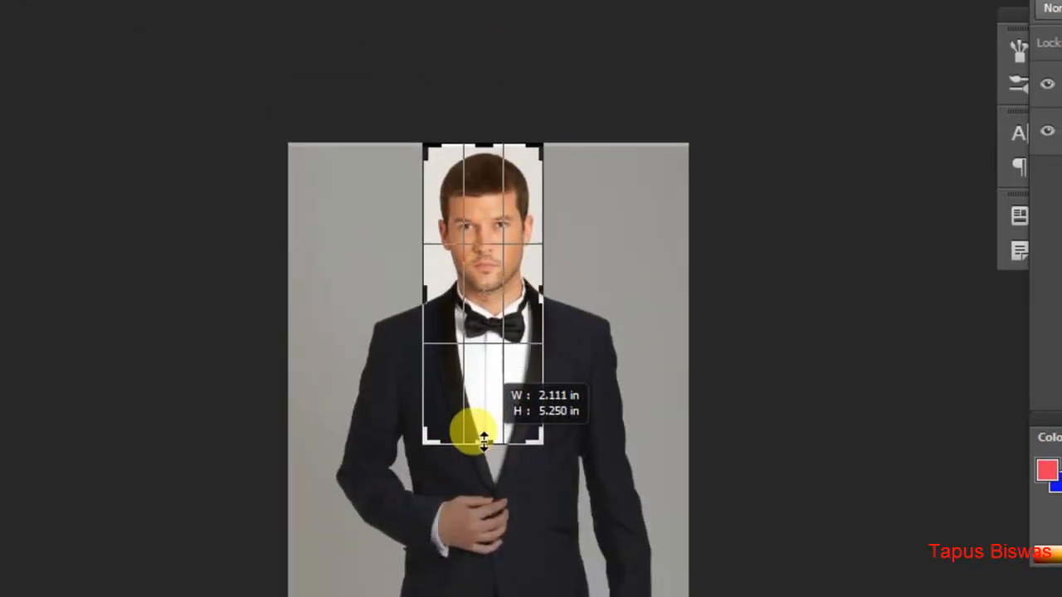
pyautogui.moveTo(507, 379); pyautogui.dragTo(507, 375)
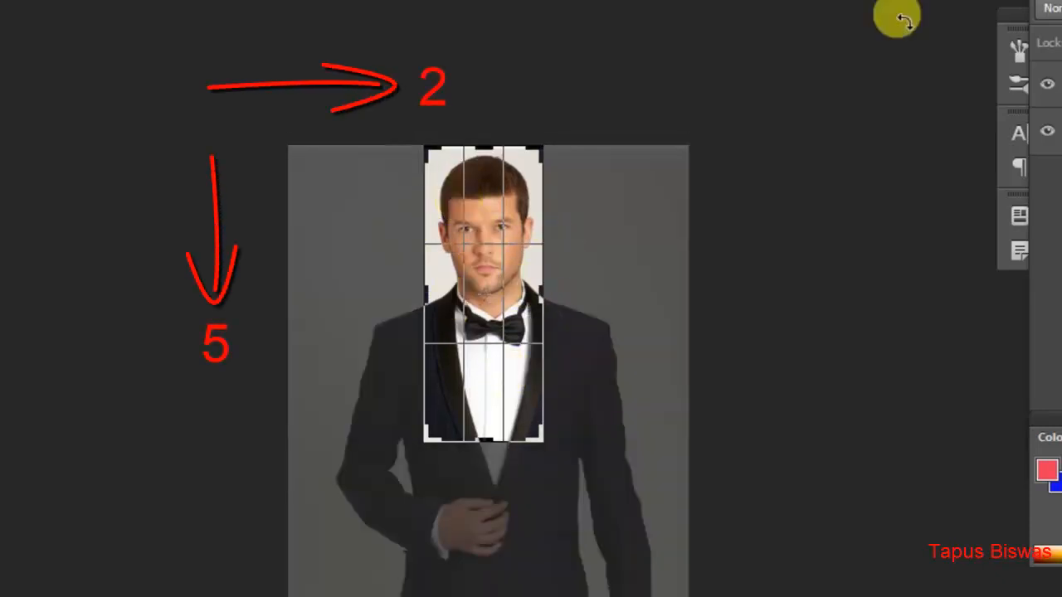
pyautogui.doubleClick(504, 289)
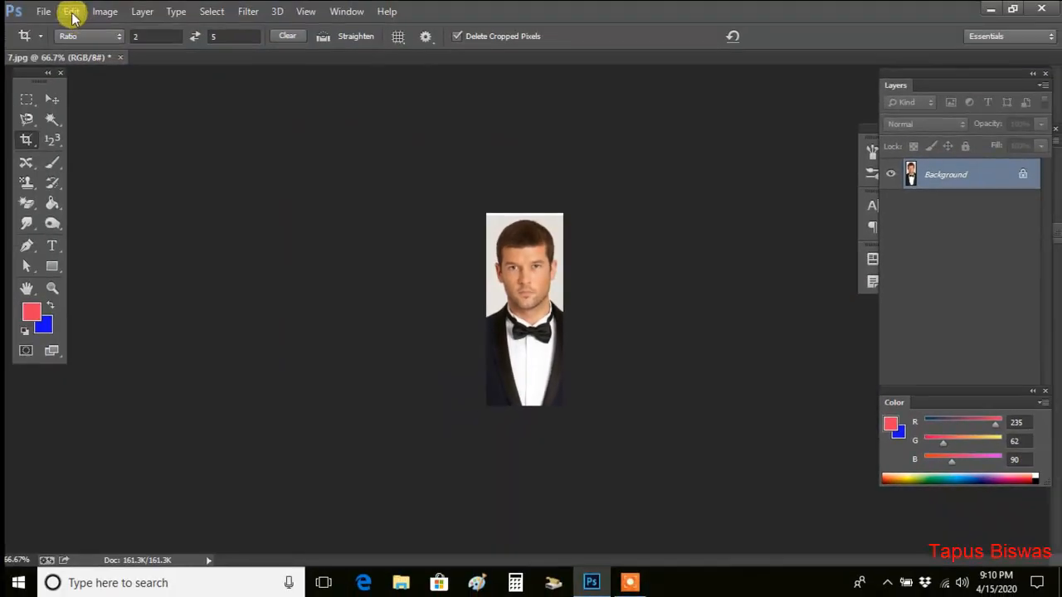
# Step: Undo the crop and try the Original Ratio crop preset on the full photo
pyautogui.click(72, 12)
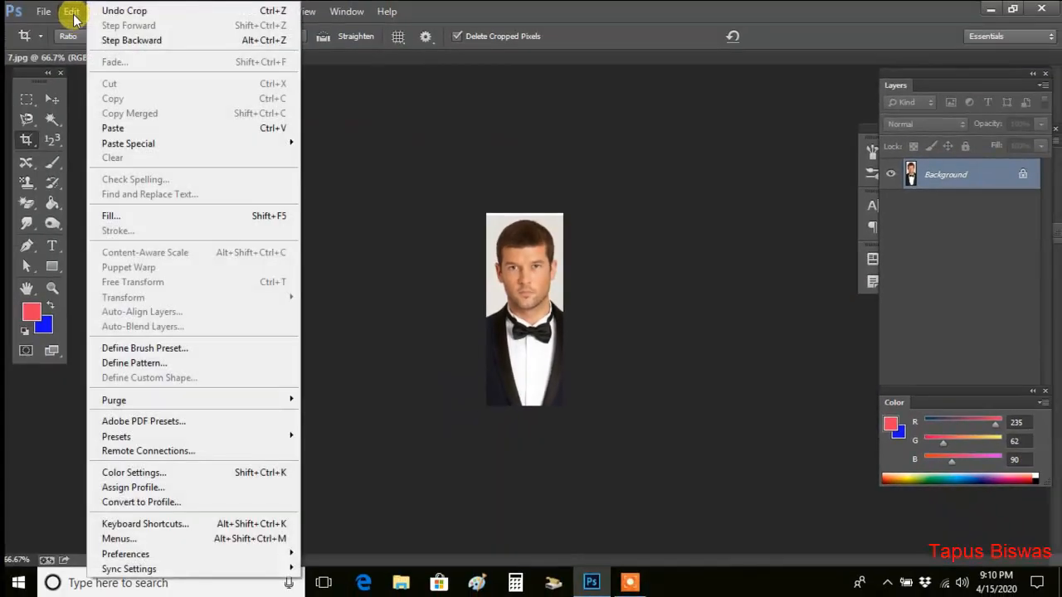
pyautogui.click(131, 40)
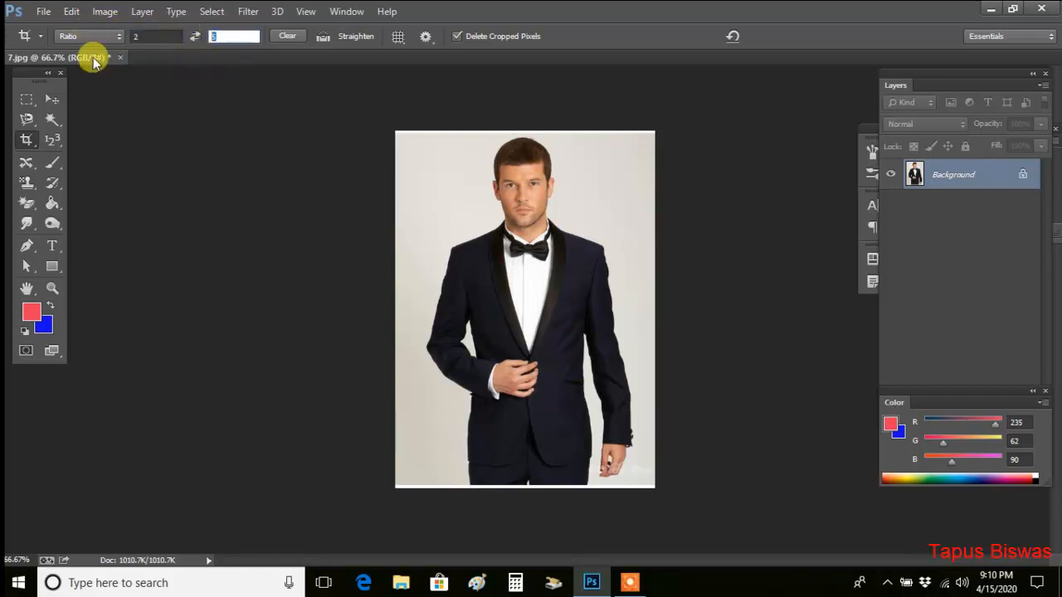
pyautogui.click(91, 35)
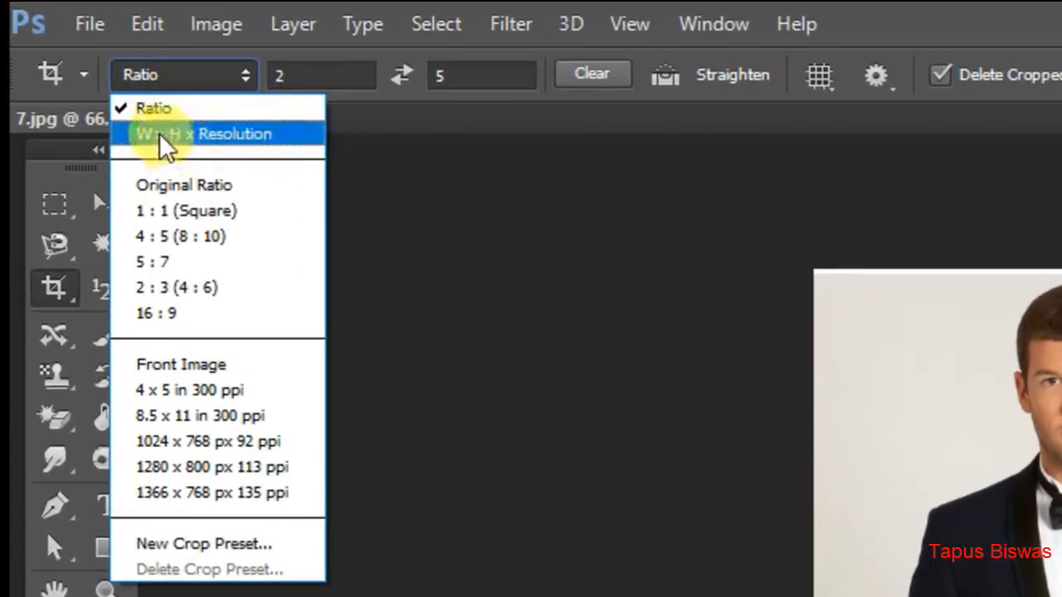
pyautogui.click(228, 186)
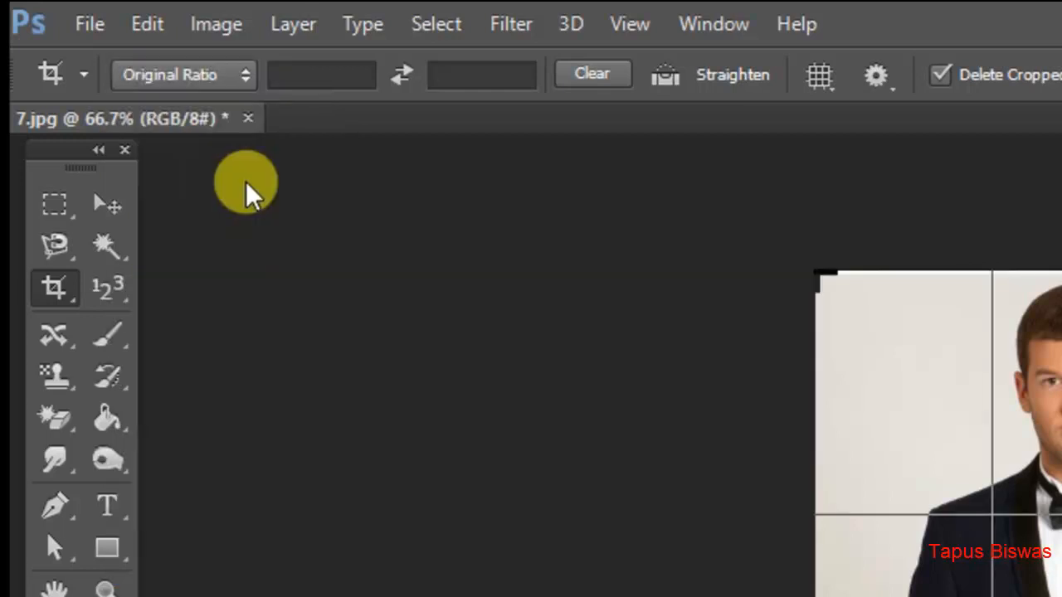
pyautogui.click(342, 73)
pyautogui.click(498, 73)
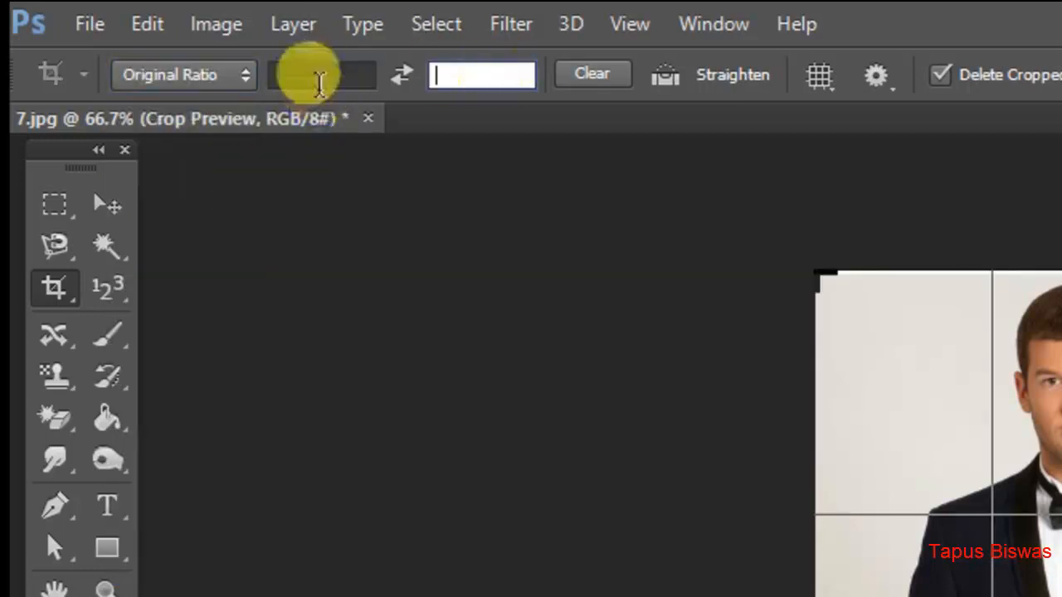
pyautogui.click(317, 74)
# Step: Try the 1 : 1 (Square) crop preset, followed by the 4 : 5 (8 : 10) preset
pyautogui.click(242, 76)
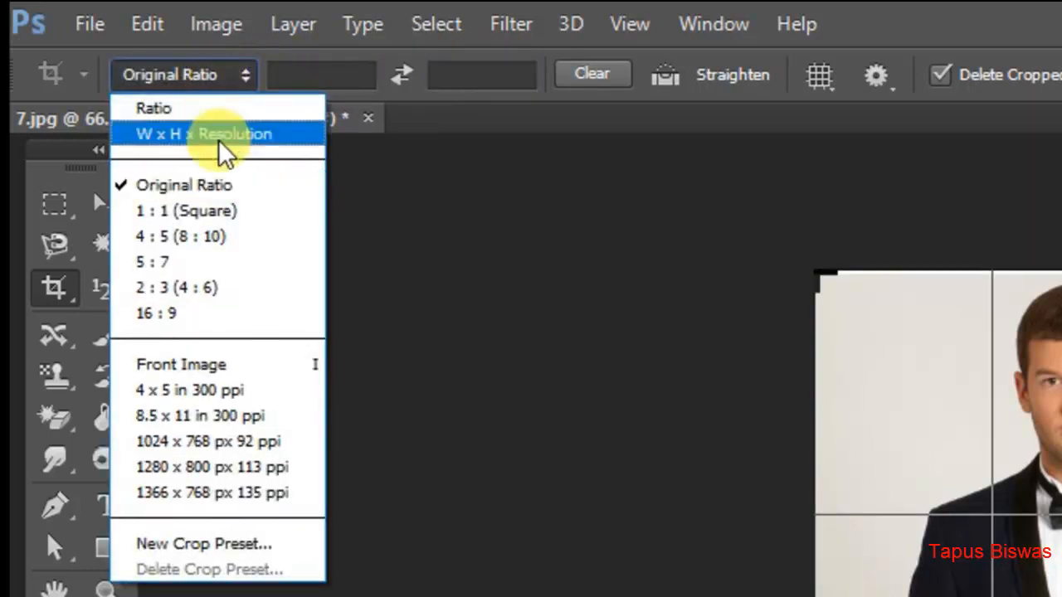
pyautogui.click(224, 209)
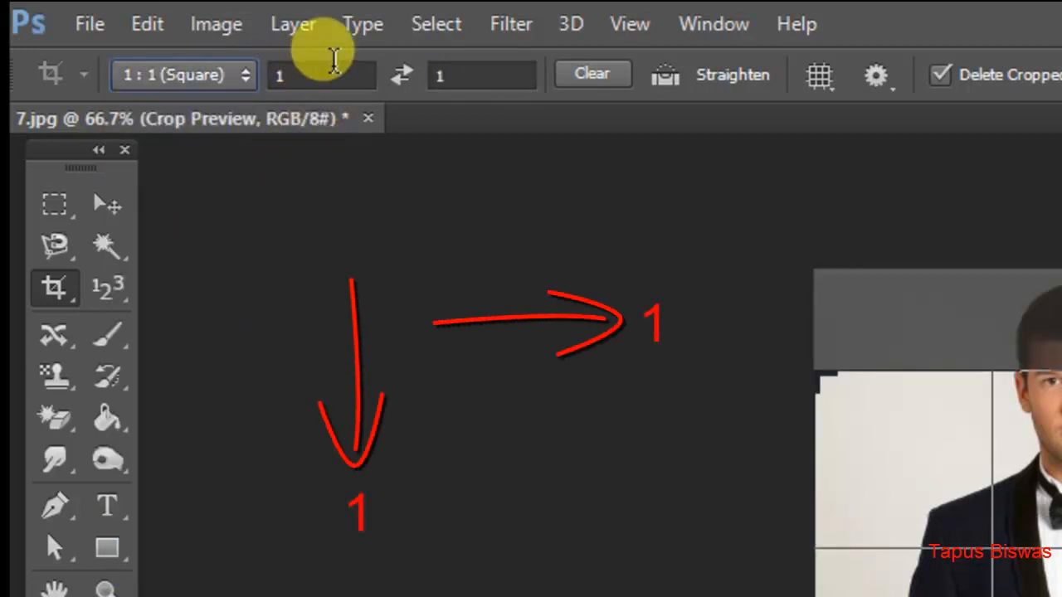
pyautogui.click(332, 71)
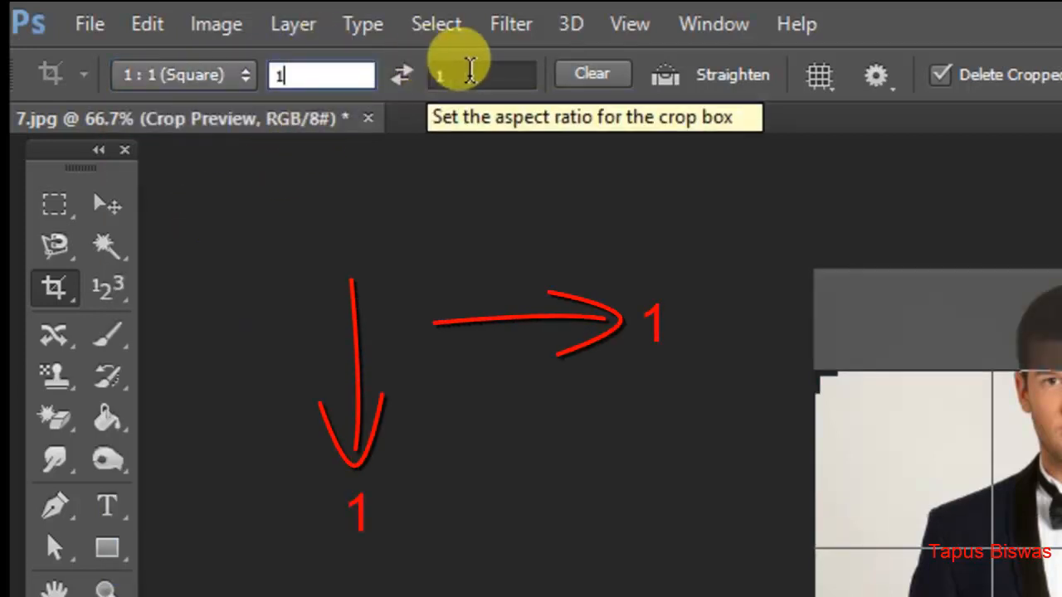
pyautogui.click(460, 72)
pyautogui.click(232, 80)
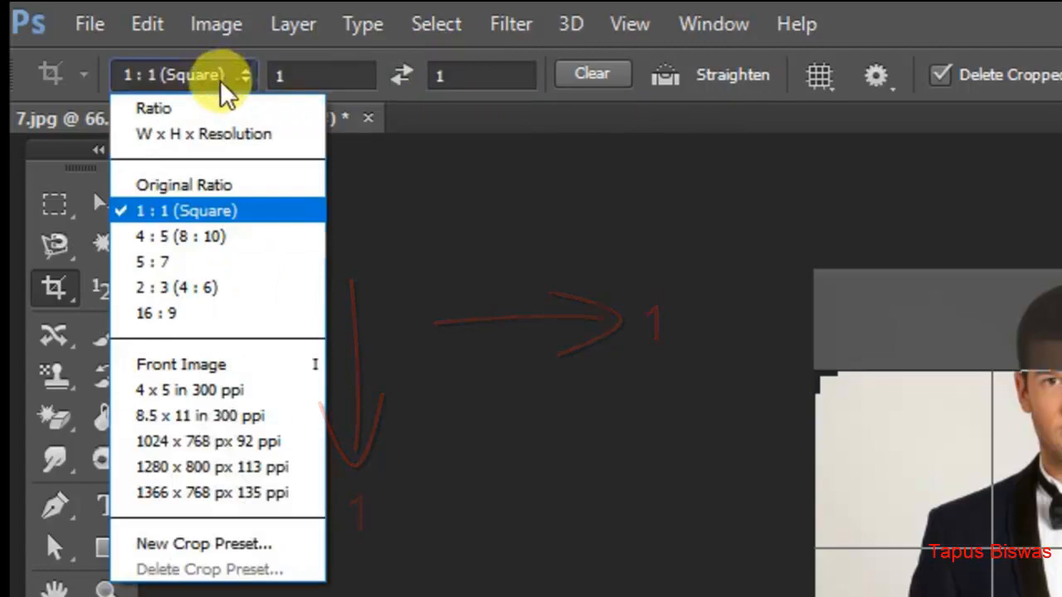
pyautogui.click(202, 237)
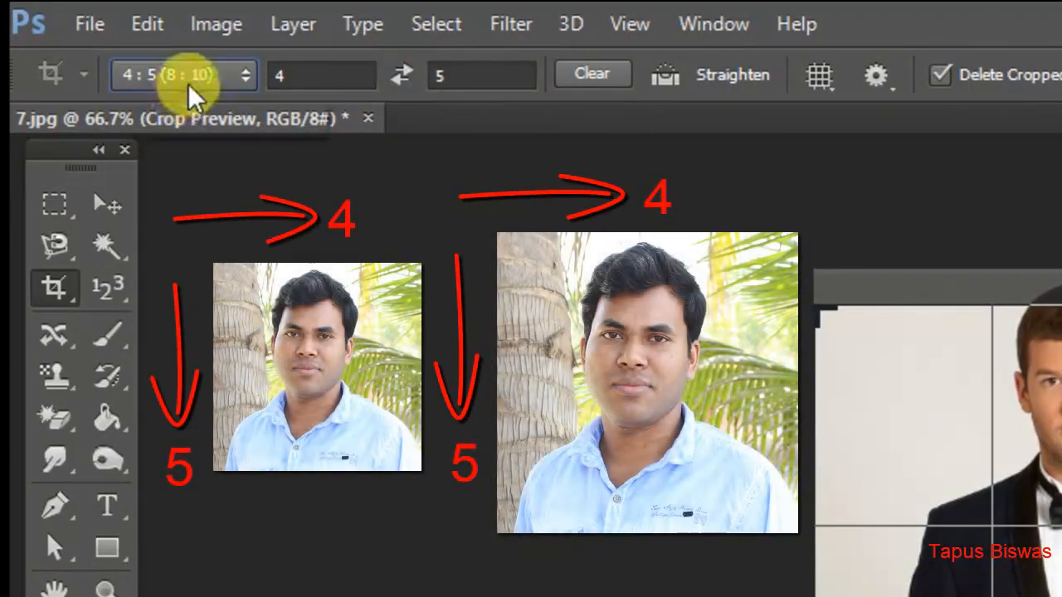
# Step: Apply the 4 x 5 in 300 ppi preset to the crop box
pyautogui.click(187, 79)
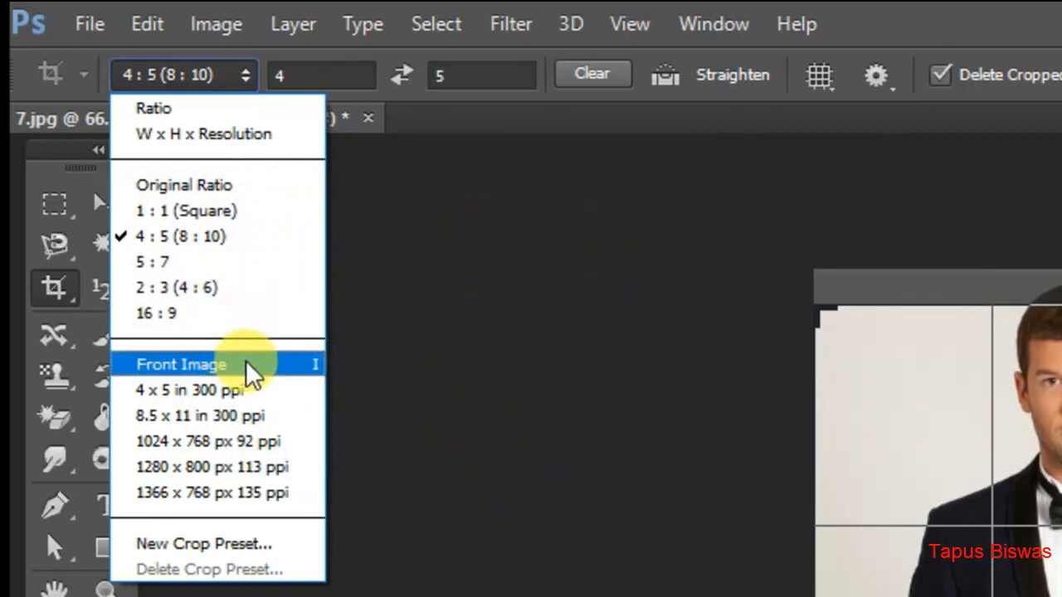
pyautogui.click(149, 396)
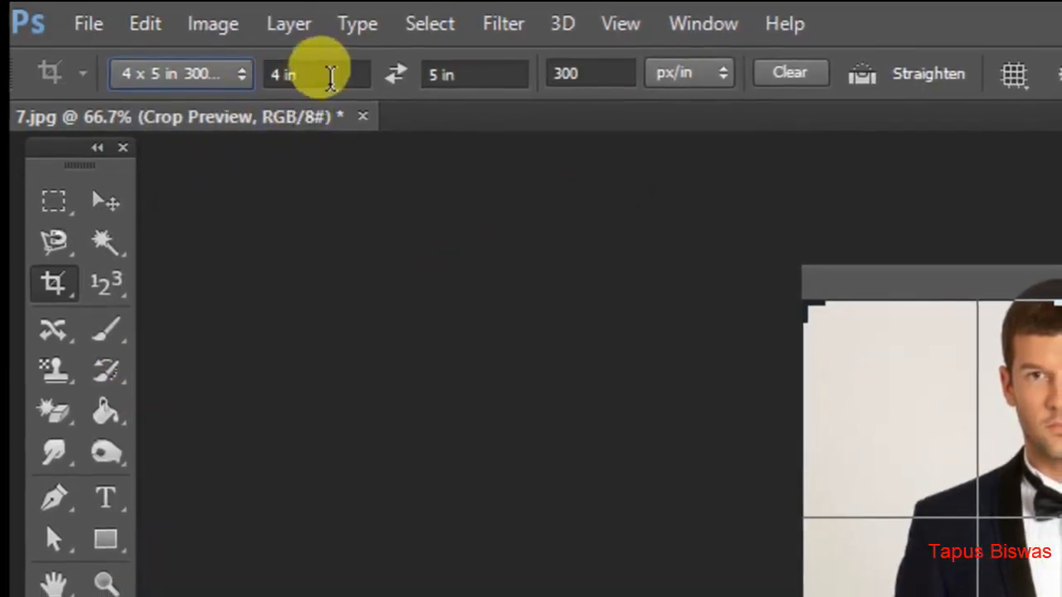
pyautogui.click(327, 73)
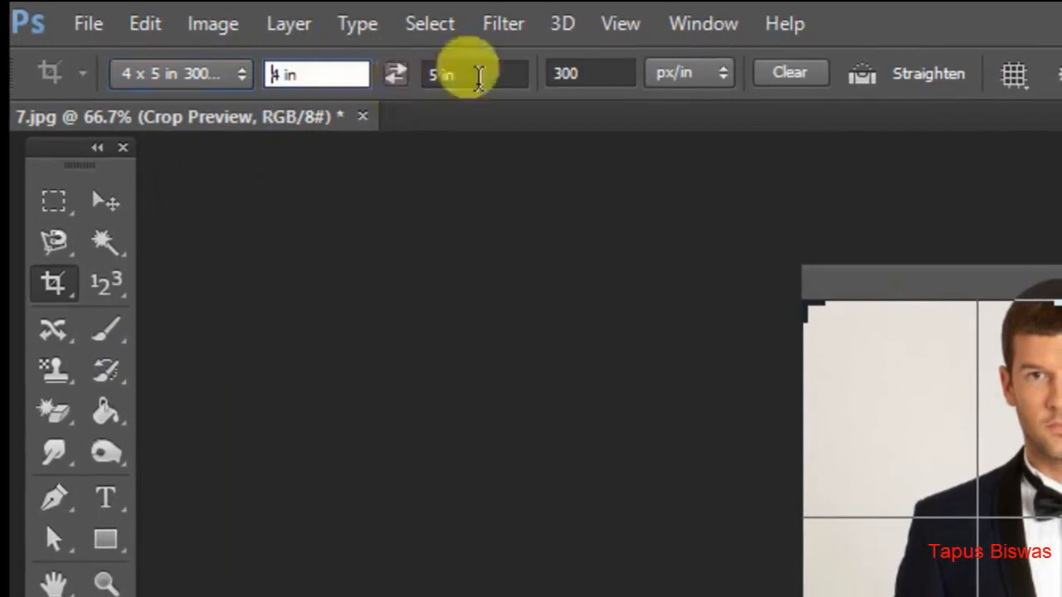
# Step: Switch the crop setting to W x H x Resolution and clear the existing size and resolution values
pyautogui.click(213, 74)
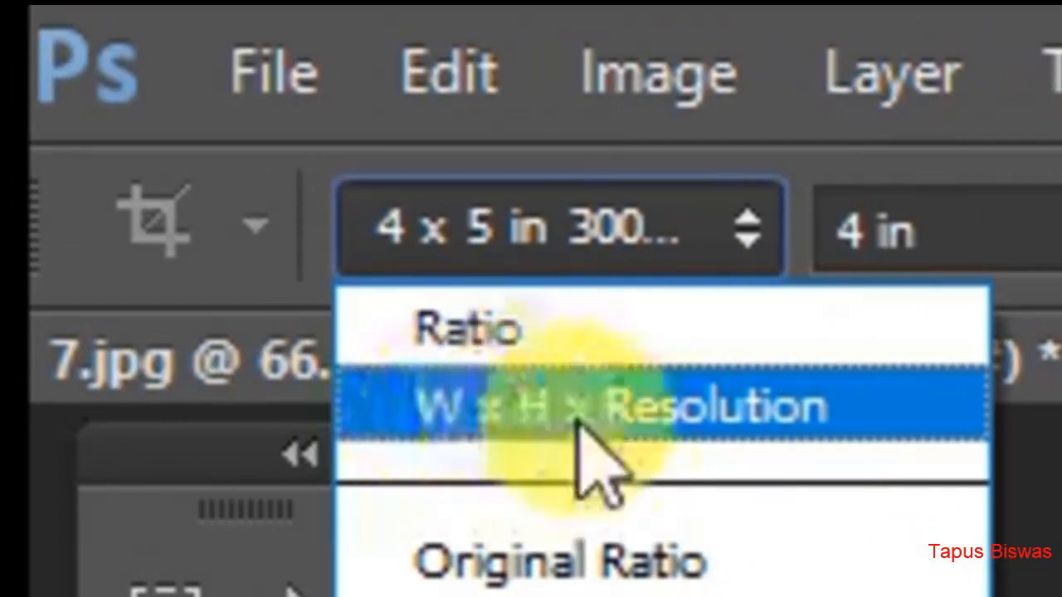
pyautogui.click(604, 423)
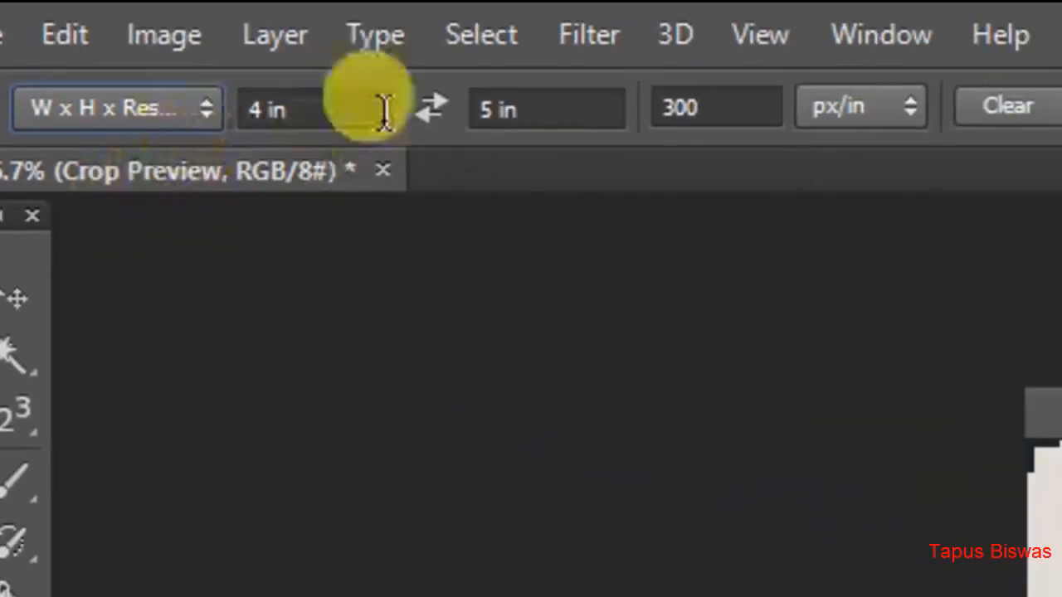
pyautogui.click(1061, 154)
# Step: Set the crop size to 1.5 in wide by 2 in high with a resolution of 300 px/in
pyautogui.click(323, 100)
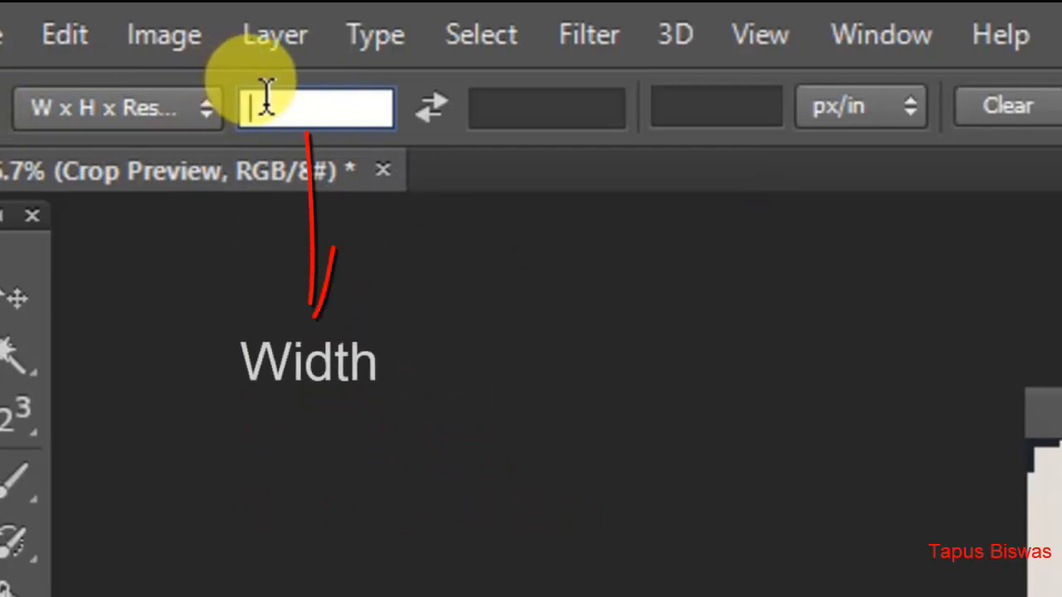
pyautogui.write('1.5 ')
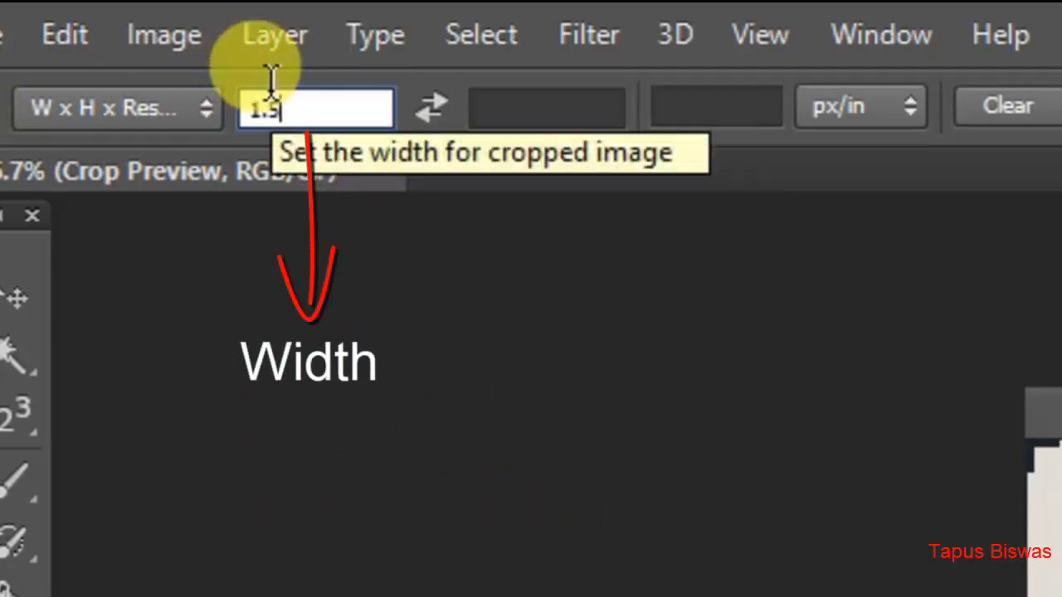
pyautogui.write('in')
pyautogui.click(554, 111)
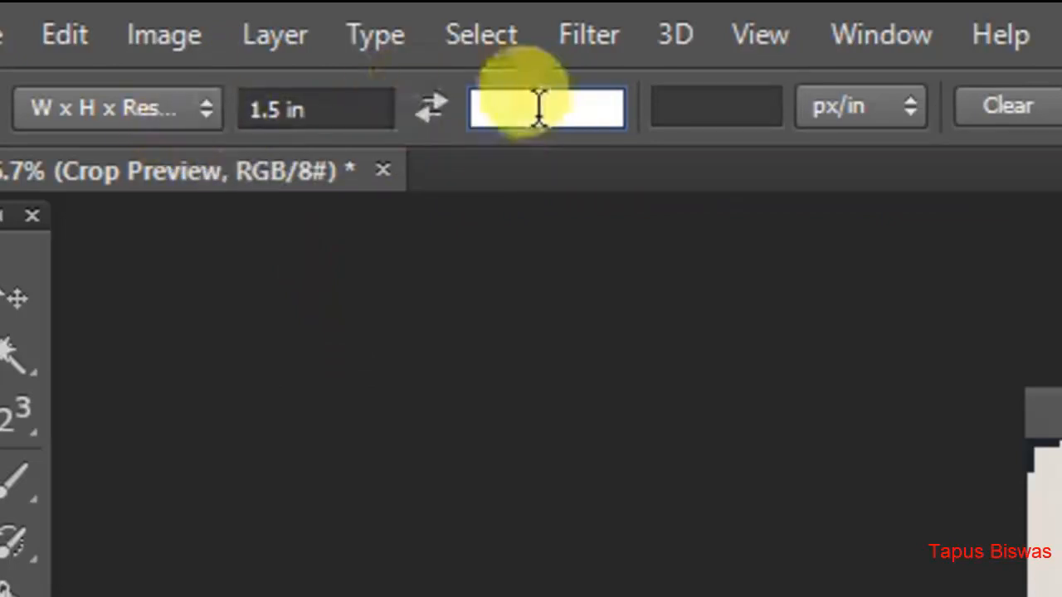
pyautogui.write('2')
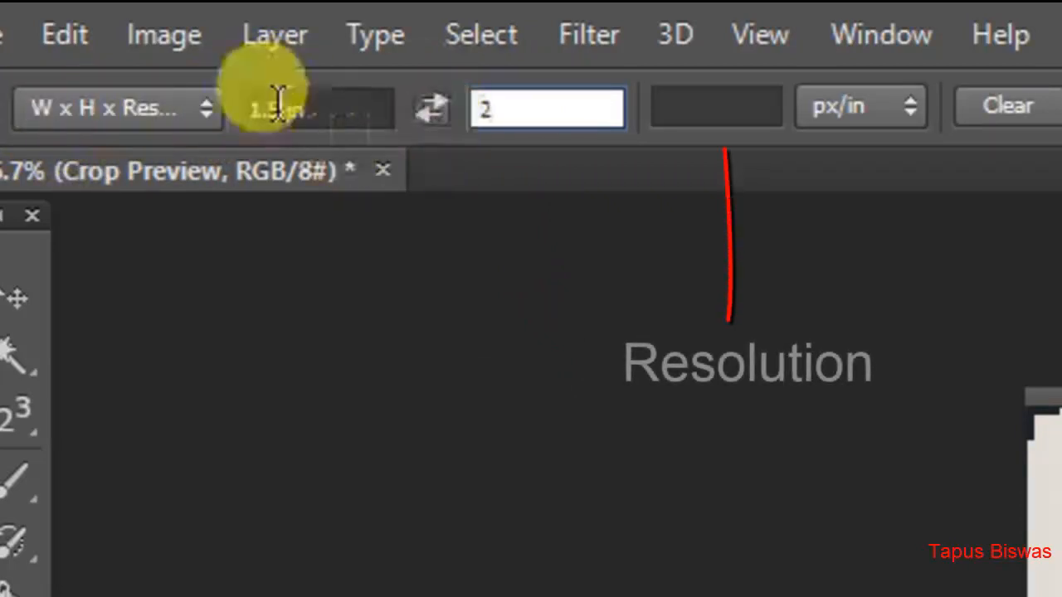
pyautogui.click(739, 108)
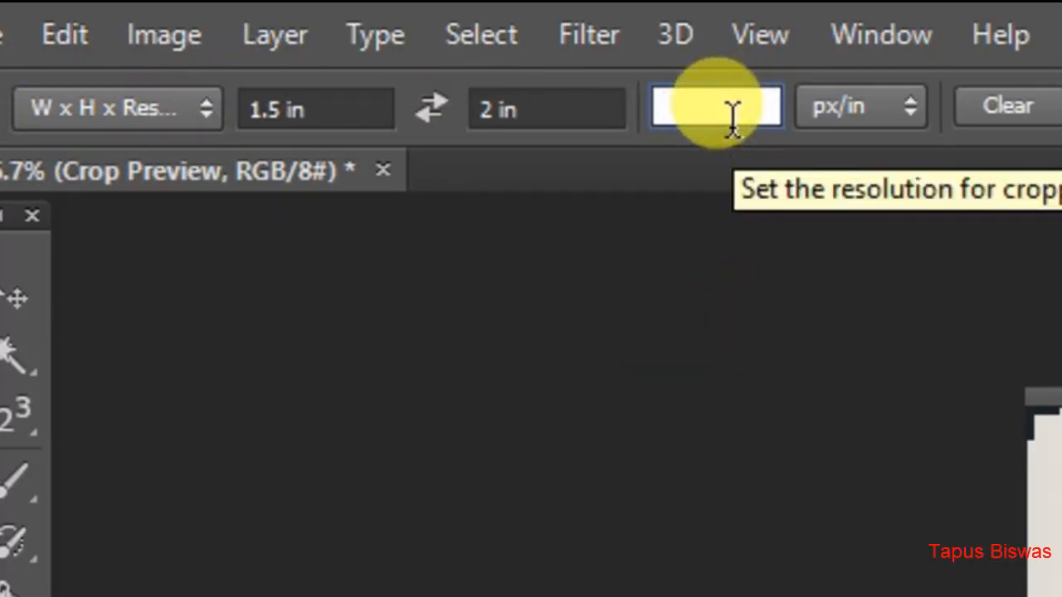
pyautogui.write('300')
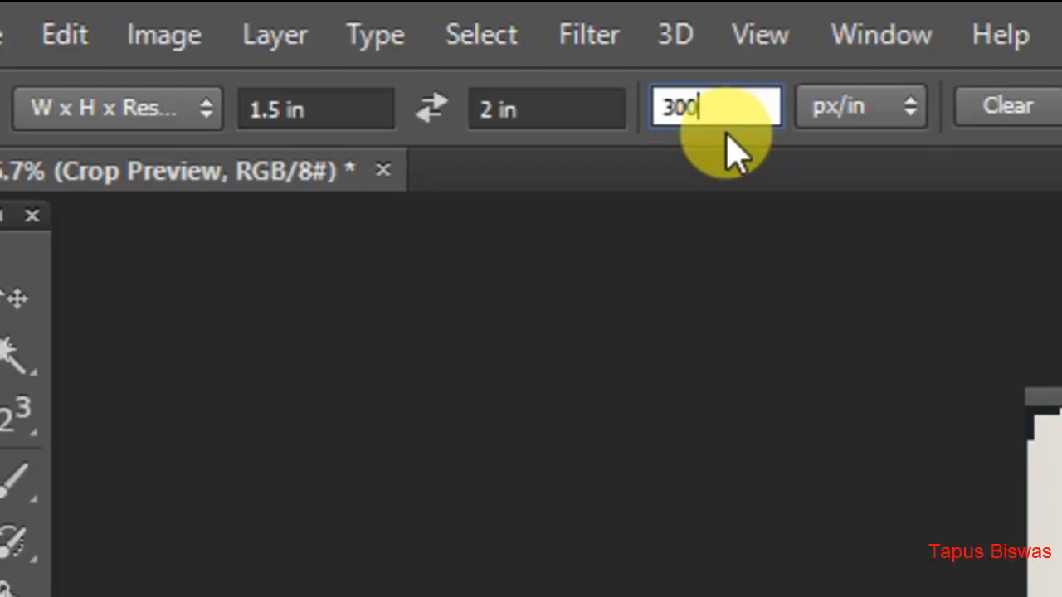
pyautogui.moveTo(740, 106); pyautogui.dragTo(659, 111)
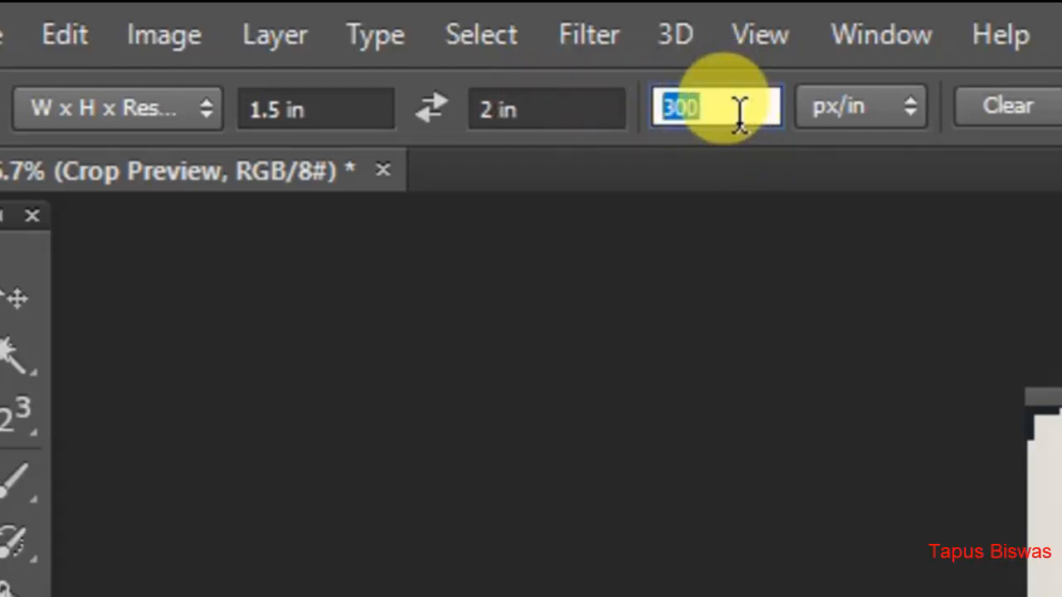
pyautogui.click(725, 106)
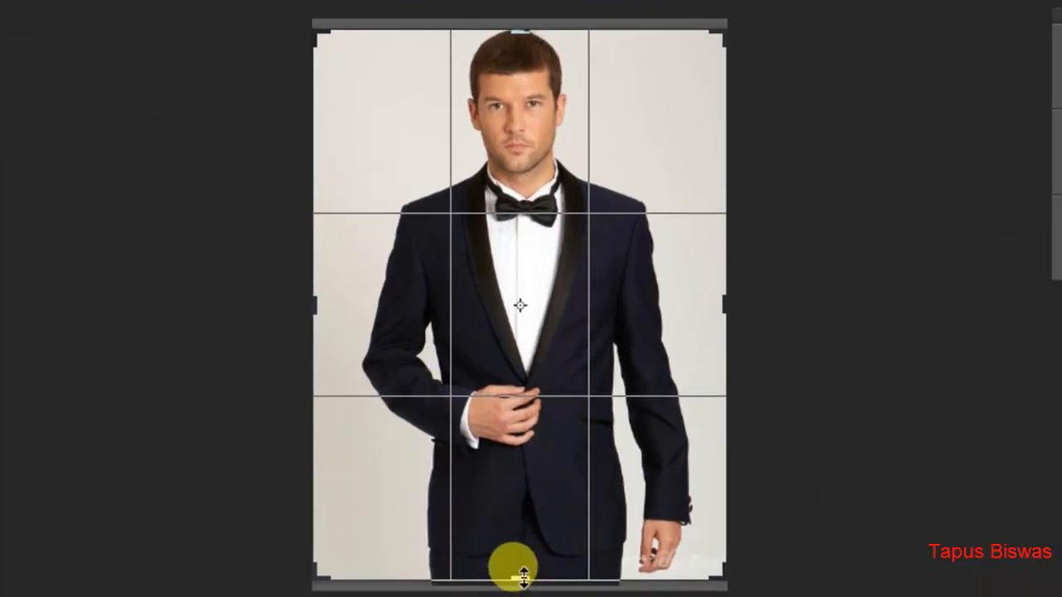
# Step: Try cropping the photo tightly around the man's head and upper chest, and undo that crop
pyautogui.moveTo(522, 579); pyautogui.dragTo(522, 423)
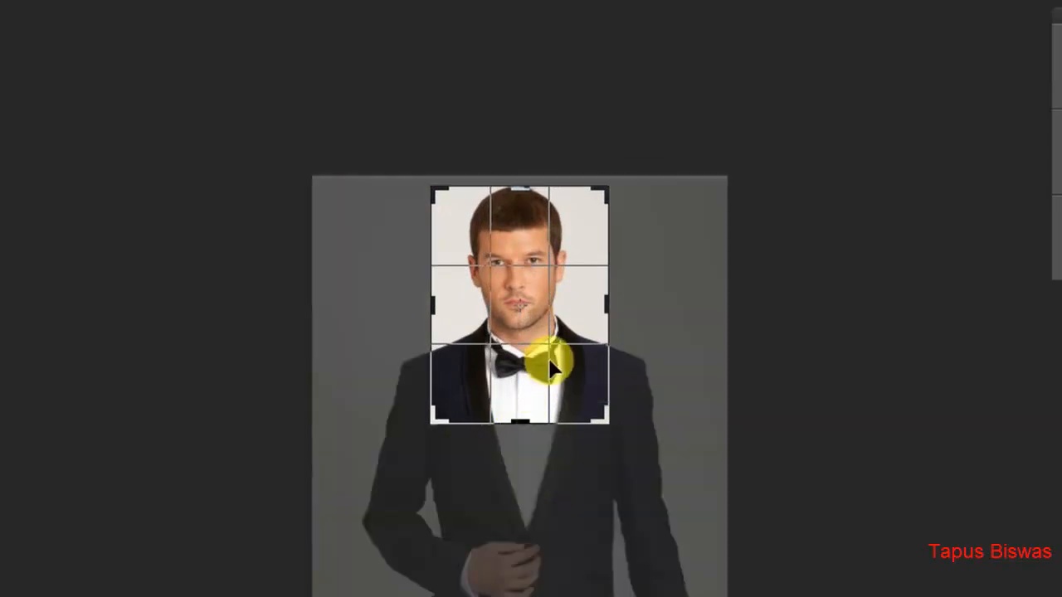
pyautogui.moveTo(540, 315); pyautogui.dragTo(539, 318)
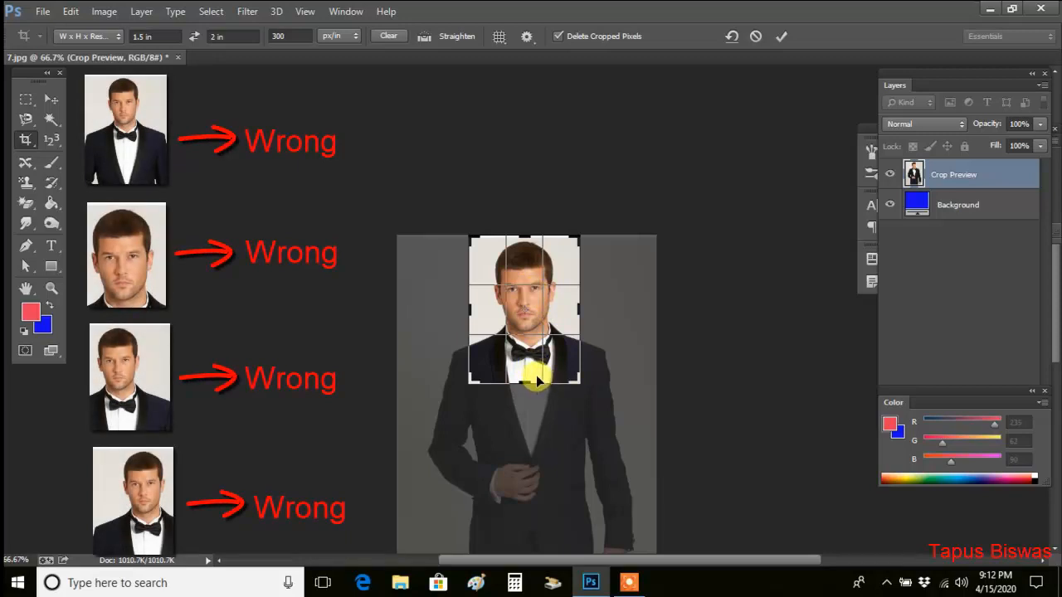
pyautogui.click(779, 37)
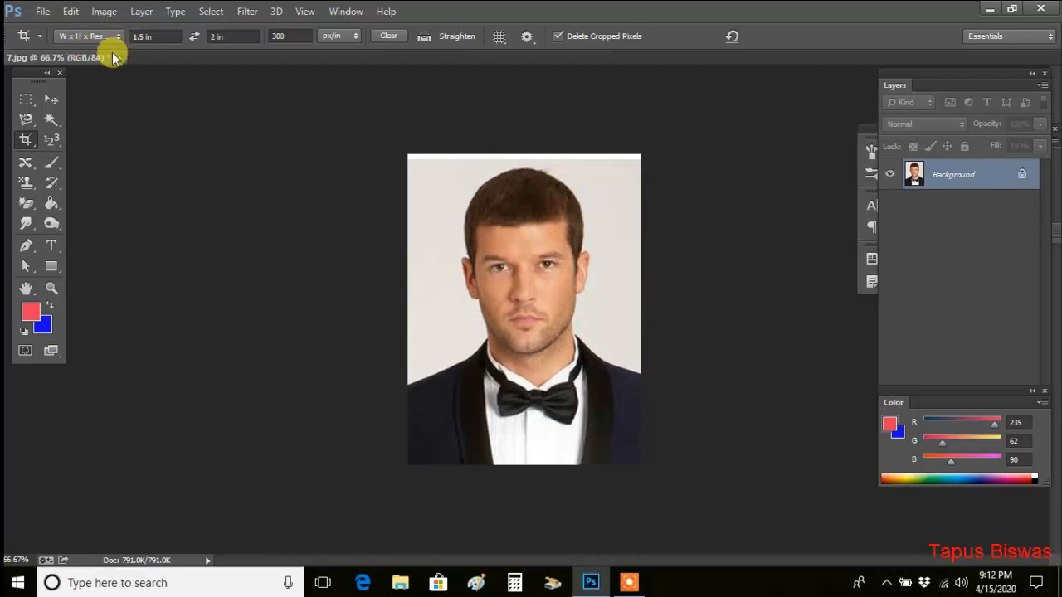
pyautogui.click(71, 17)
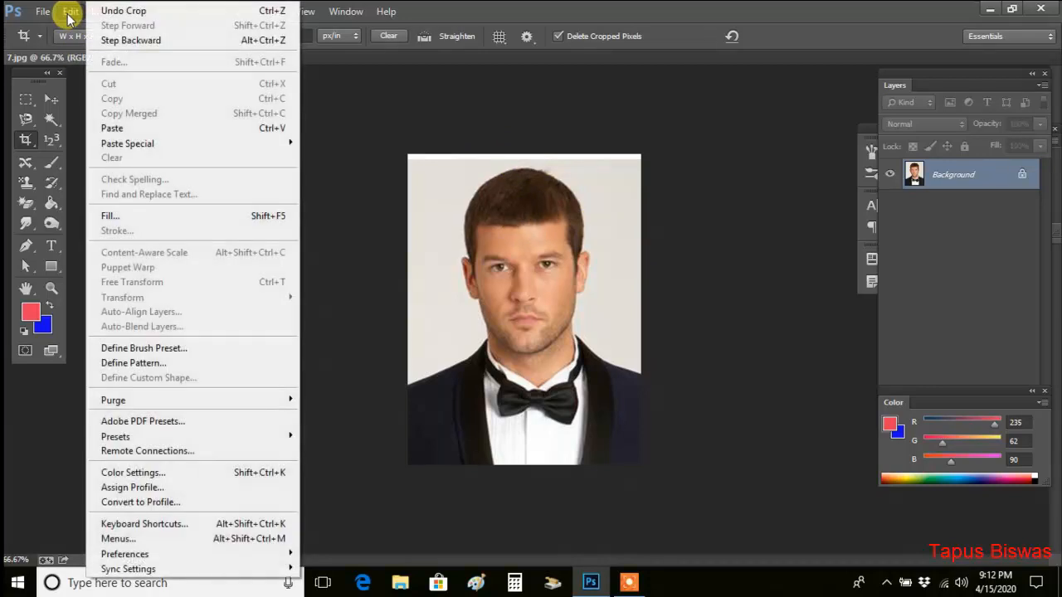
pyautogui.click(107, 36)
# Step: Try a looser crop from the man's head down to the middle of his jacket, and undo it
pyautogui.click(31, 142)
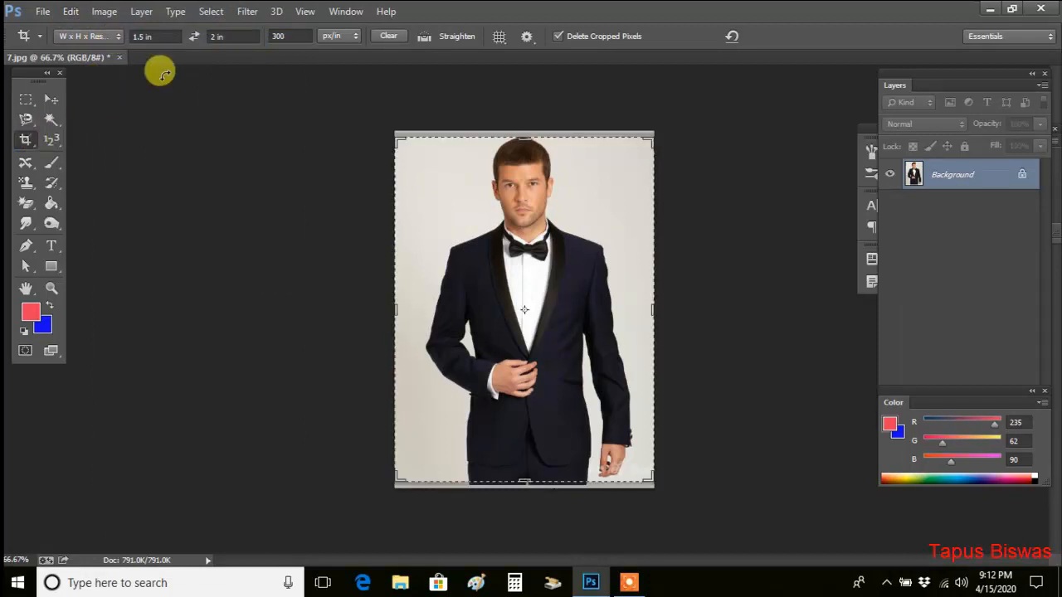
pyautogui.moveTo(526, 484); pyautogui.dragTo(551, 362)
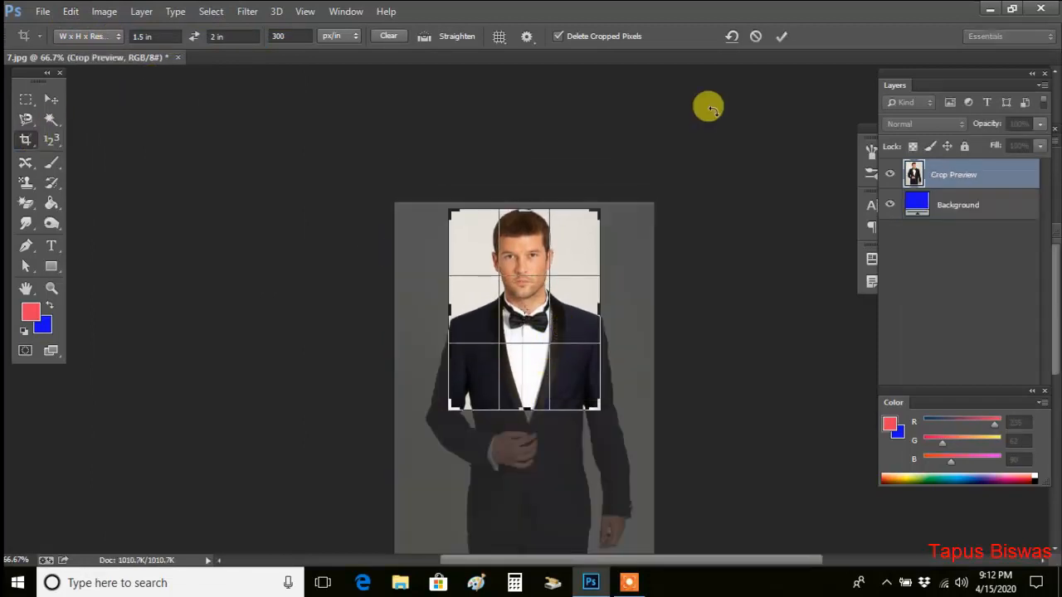
pyautogui.click(788, 37)
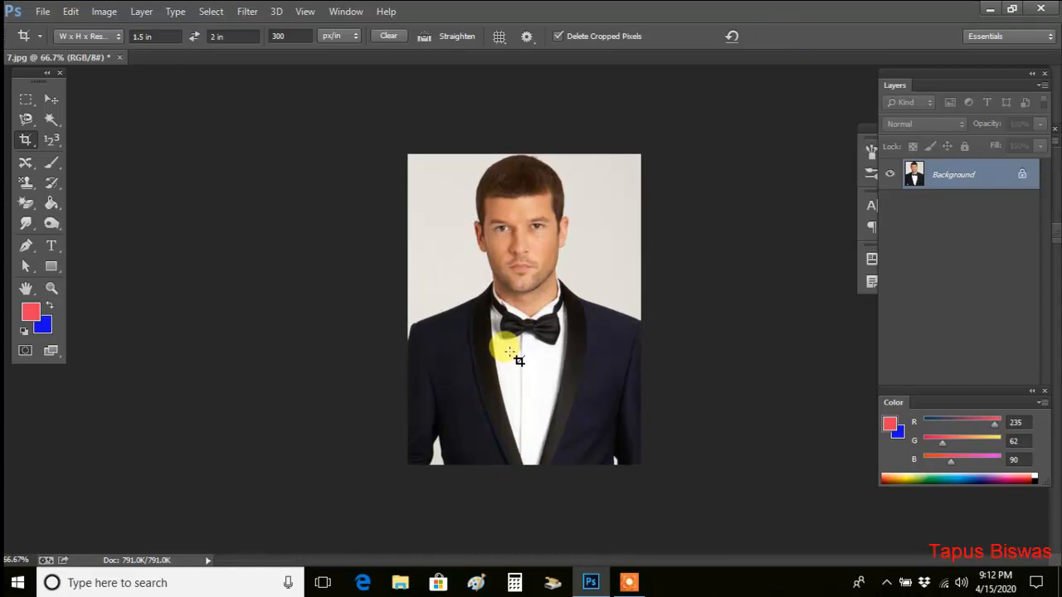
pyautogui.click(70, 11)
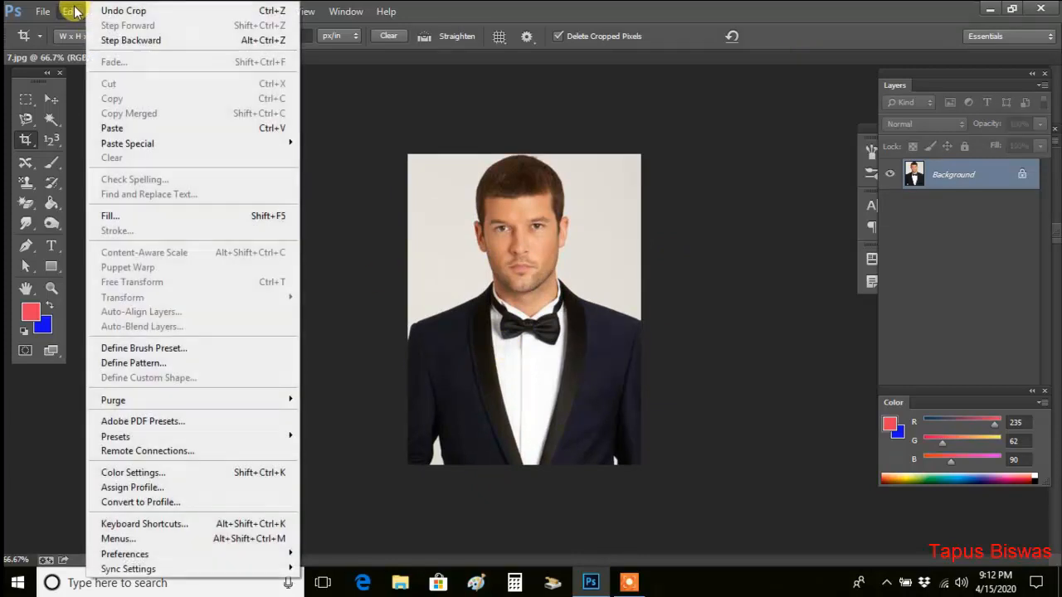
pyautogui.click(108, 36)
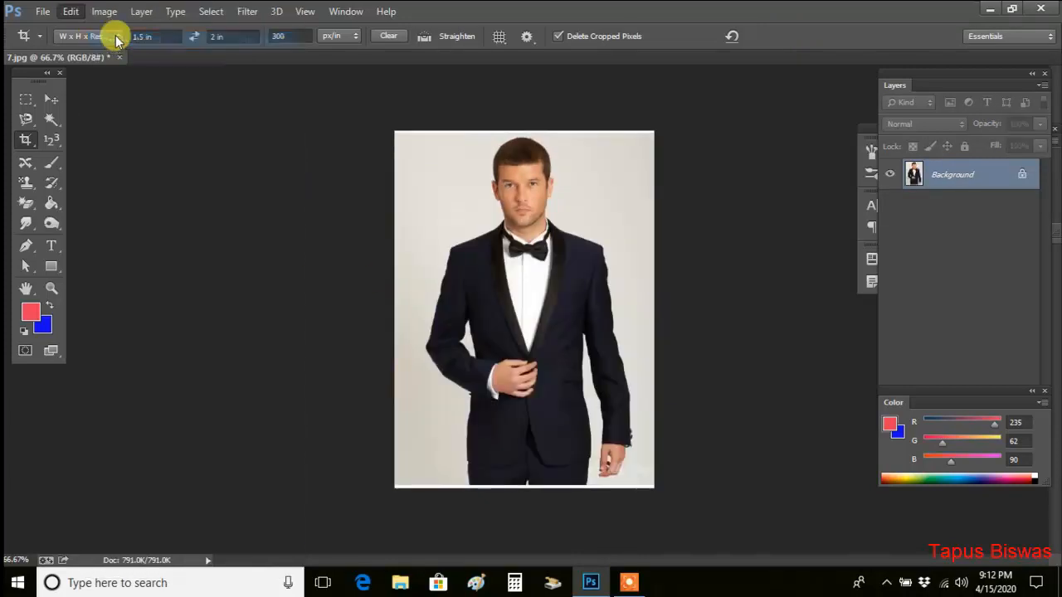
# Step: Try a tight head-and-shoulders crop with the man off-centre and his hair touching the upper edge, and undo it
pyautogui.click(27, 140)
pyautogui.moveTo(528, 481); pyautogui.dragTo(548, 339)
pyautogui.click(782, 36)
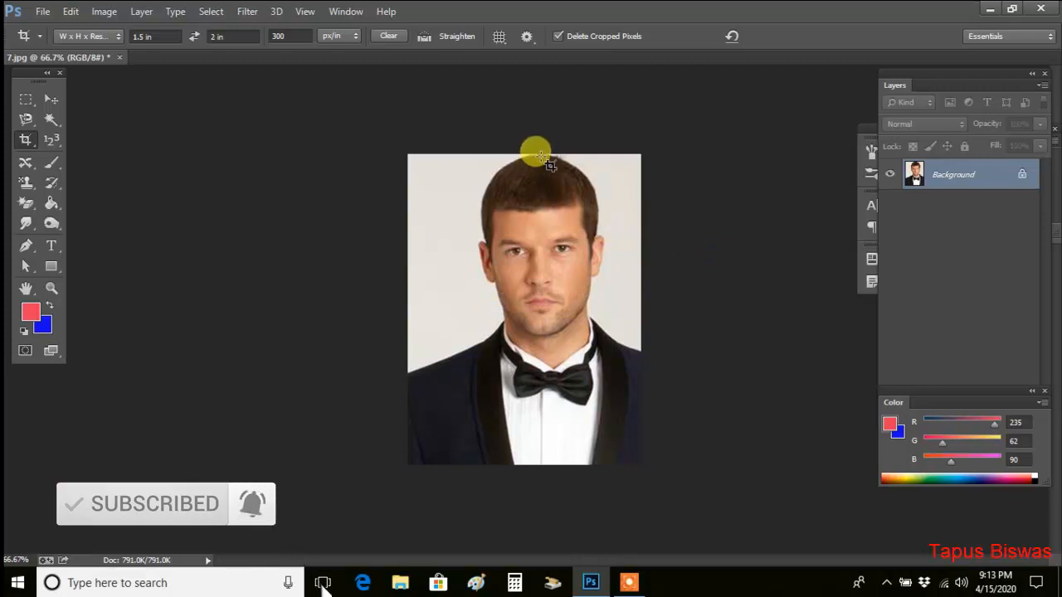
pyautogui.click(71, 11)
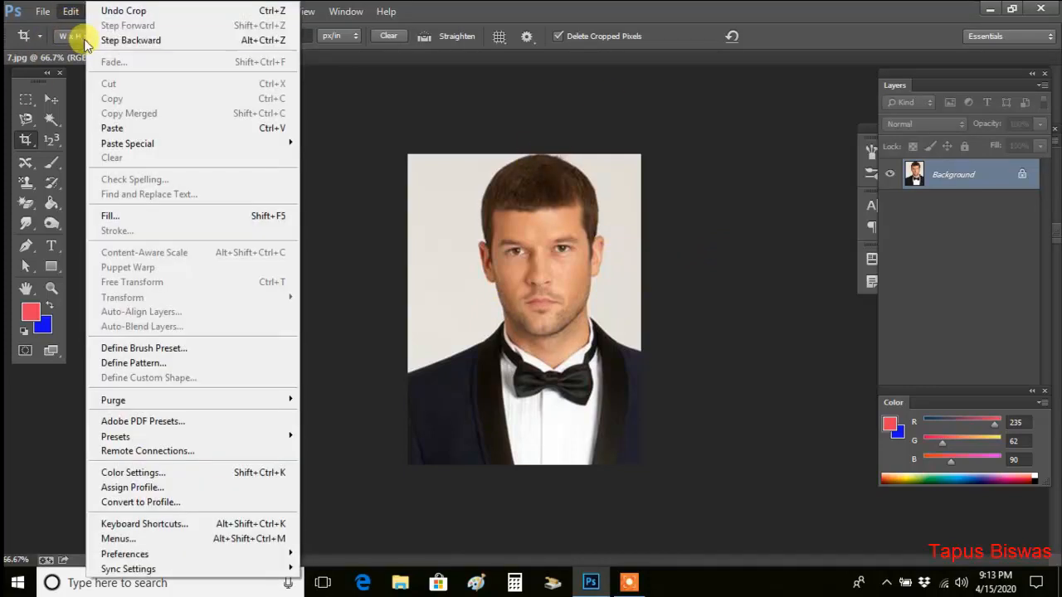
pyautogui.click(99, 24)
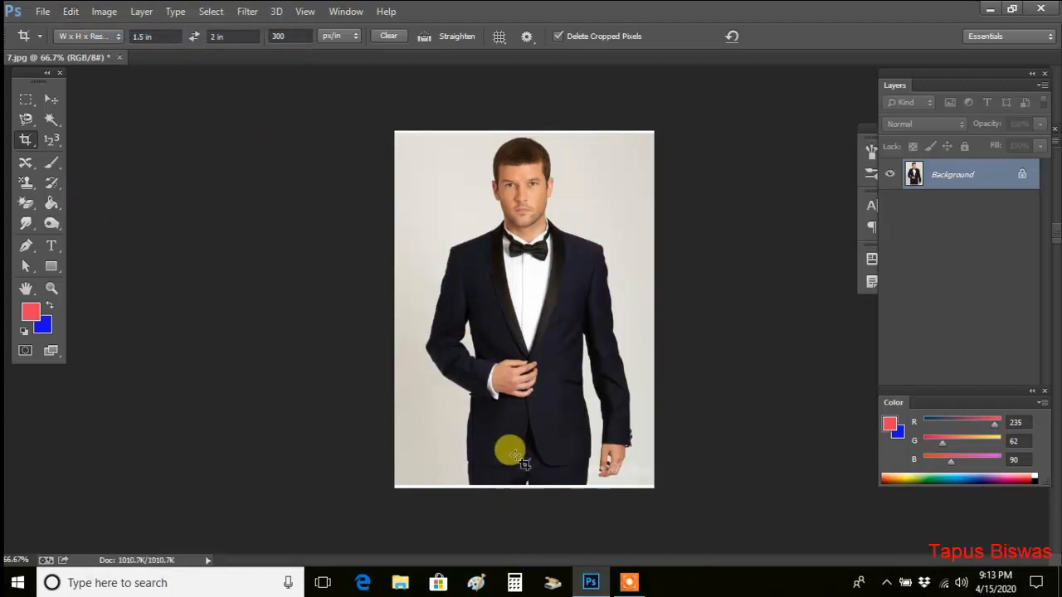
# Step: Shrink the crop box to about 3.0 by 4.0 in, leave a small gap above the man's hair, and apply the crop
pyautogui.click(24, 140)
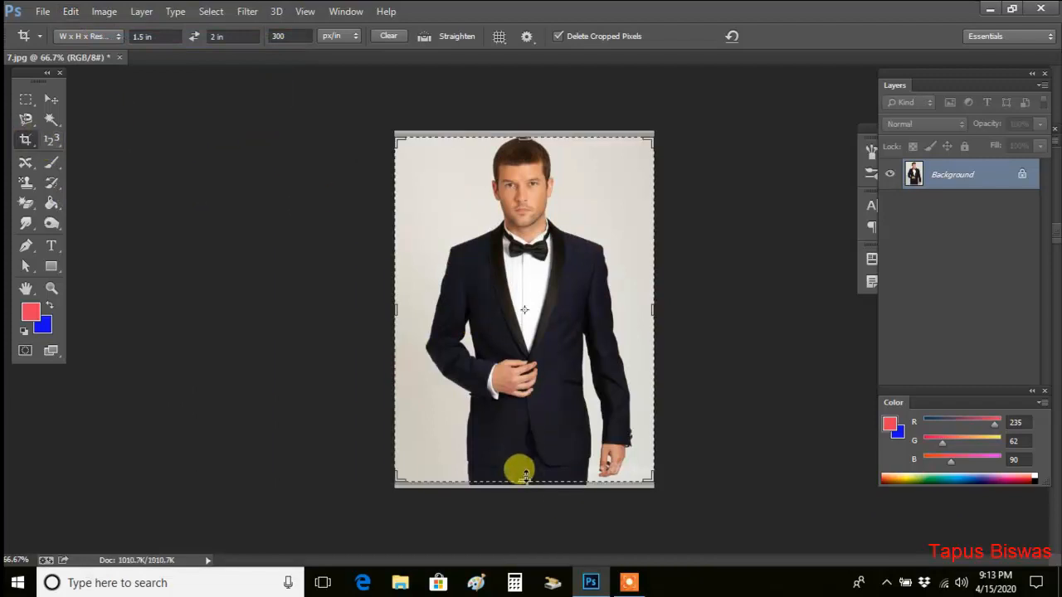
pyautogui.moveTo(520, 486); pyautogui.dragTo(540, 360)
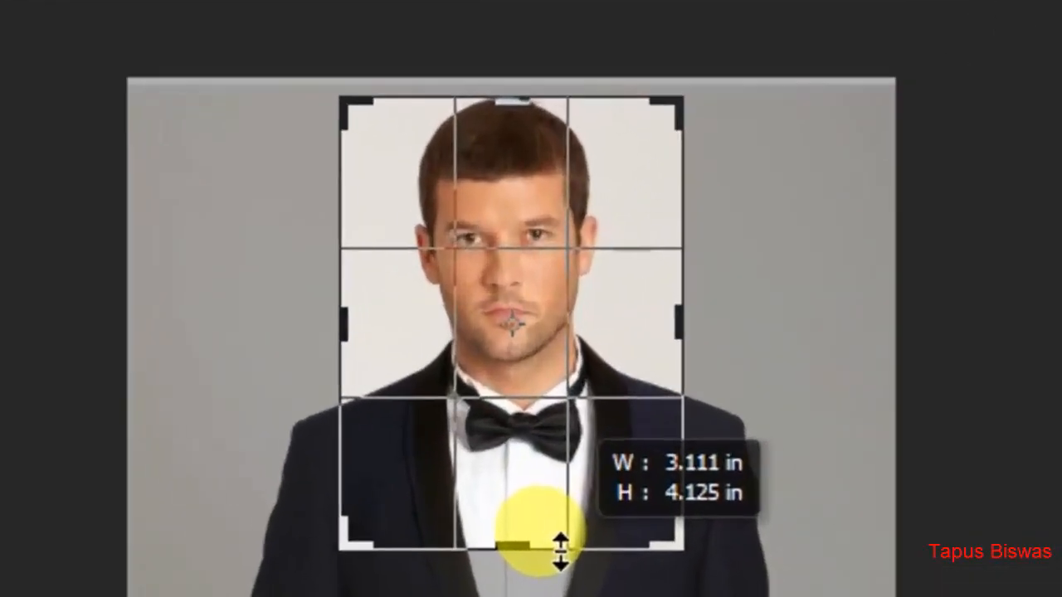
pyautogui.moveTo(560, 552); pyautogui.dragTo(562, 534)
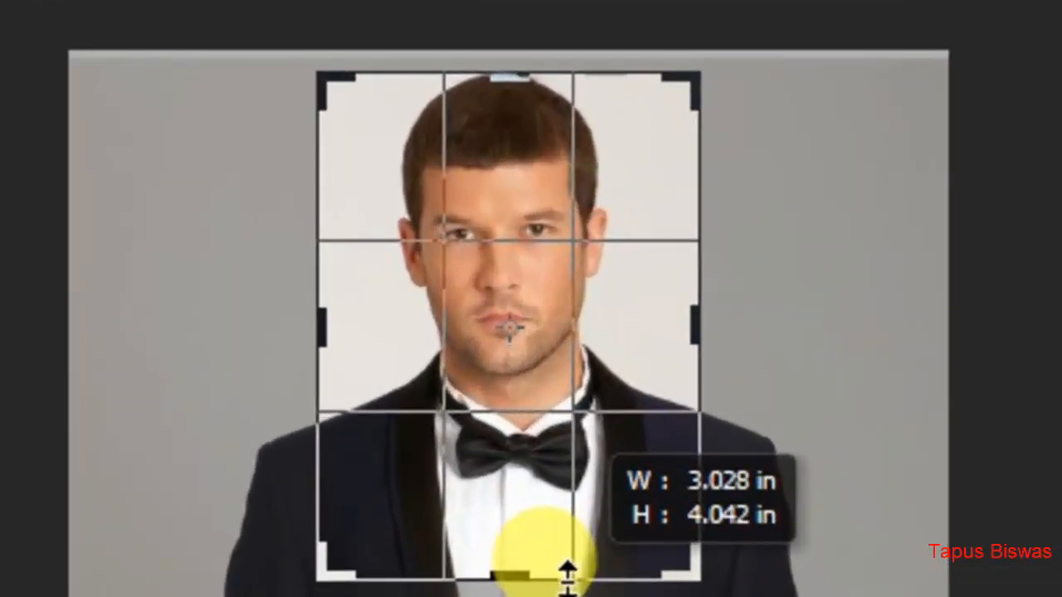
pyautogui.moveTo(567, 572); pyautogui.dragTo(568, 569)
pyautogui.moveTo(555, 264); pyautogui.dragTo(557, 283)
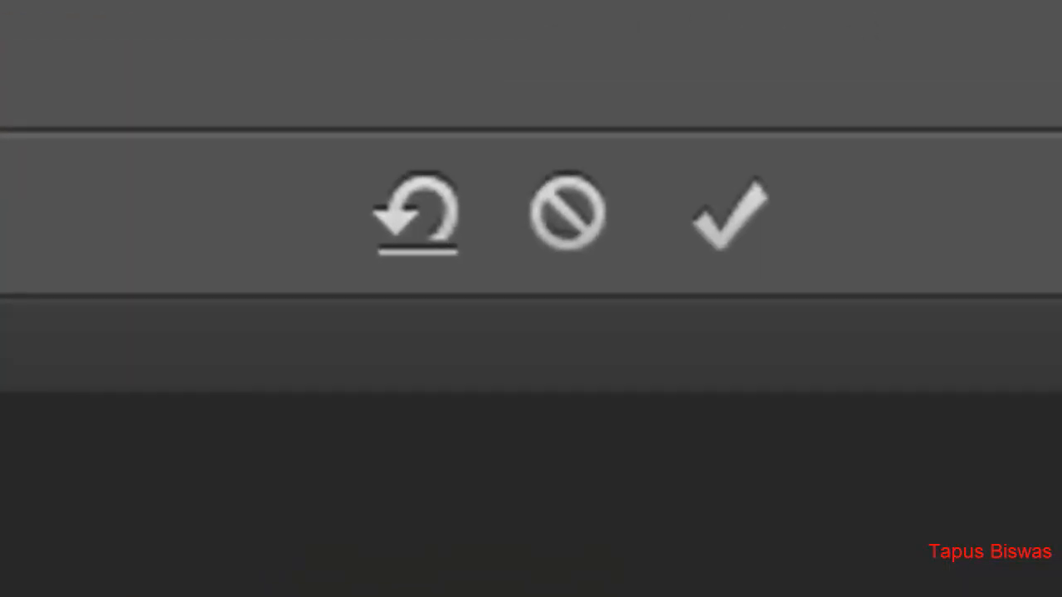
pyautogui.press('Return')
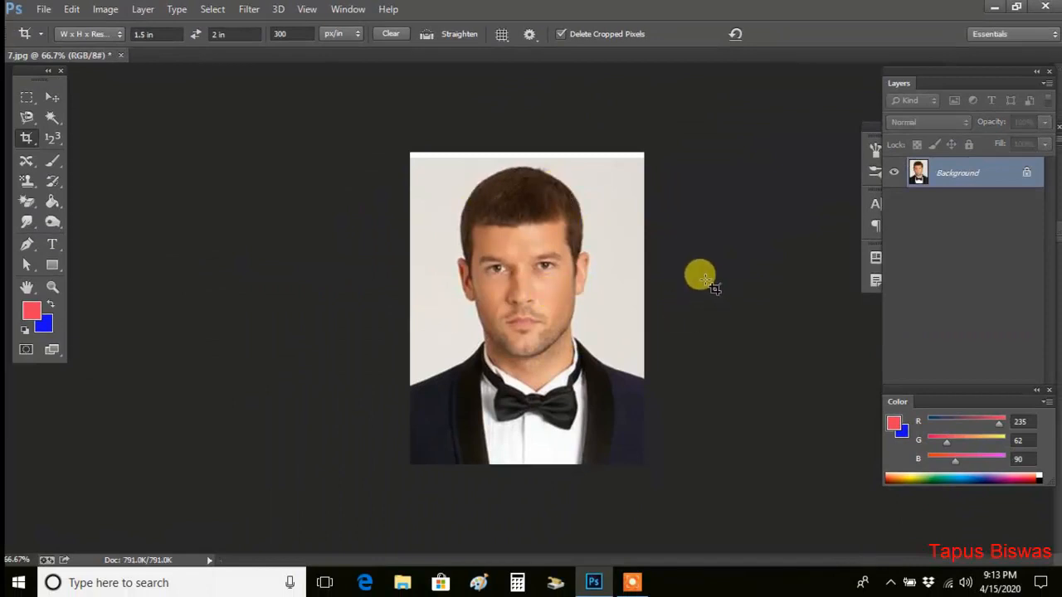
# Step: Close 7.jpg without saving and open image 11 from the Women Shari folder inside Picture
pyautogui.click(120, 56)
pyautogui.click(538, 227)
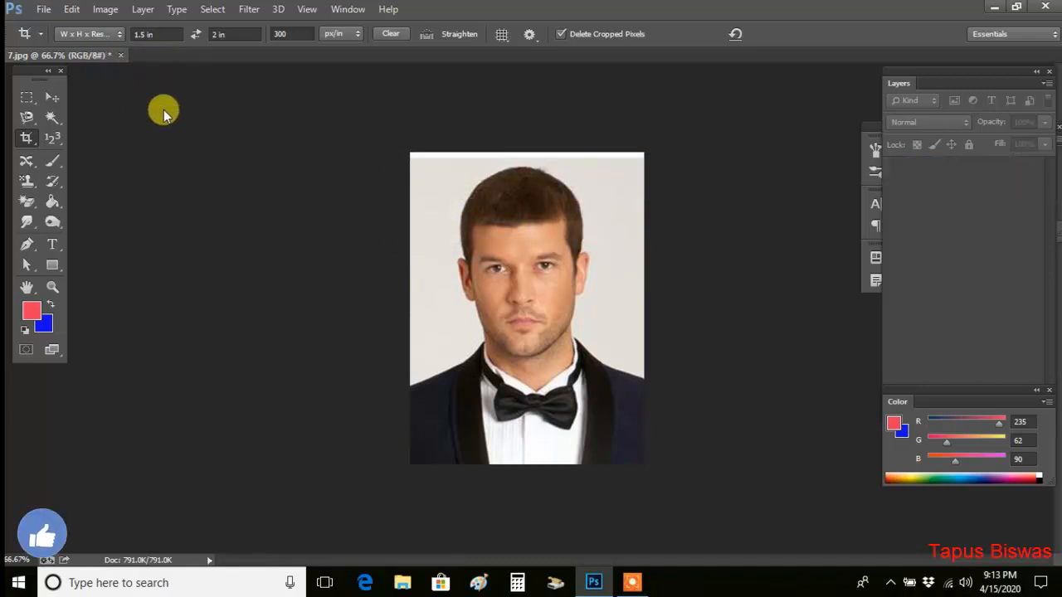
pyautogui.click(44, 10)
pyautogui.click(58, 25)
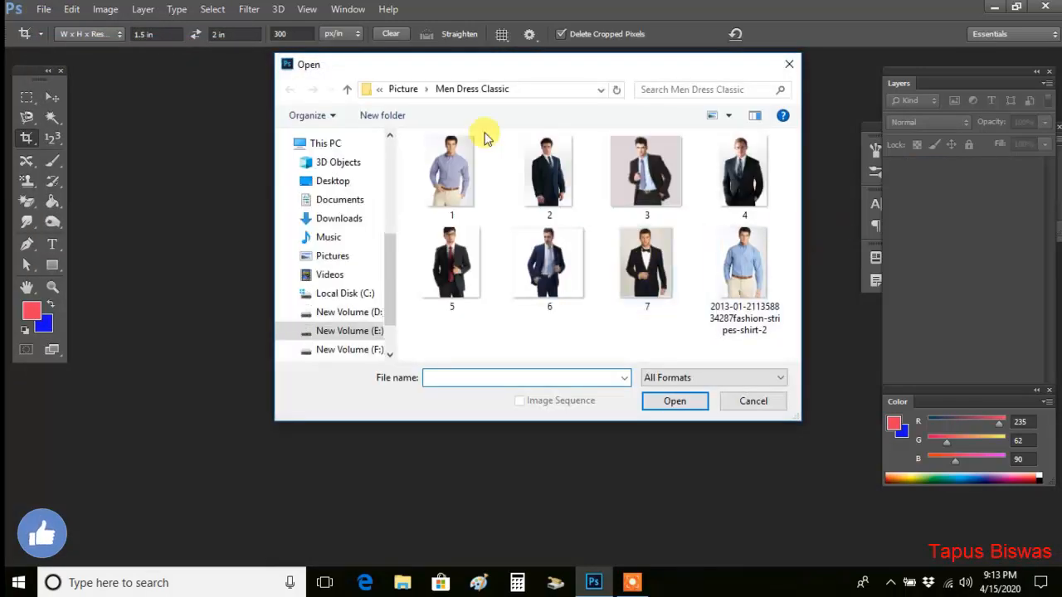
pyautogui.click(404, 88)
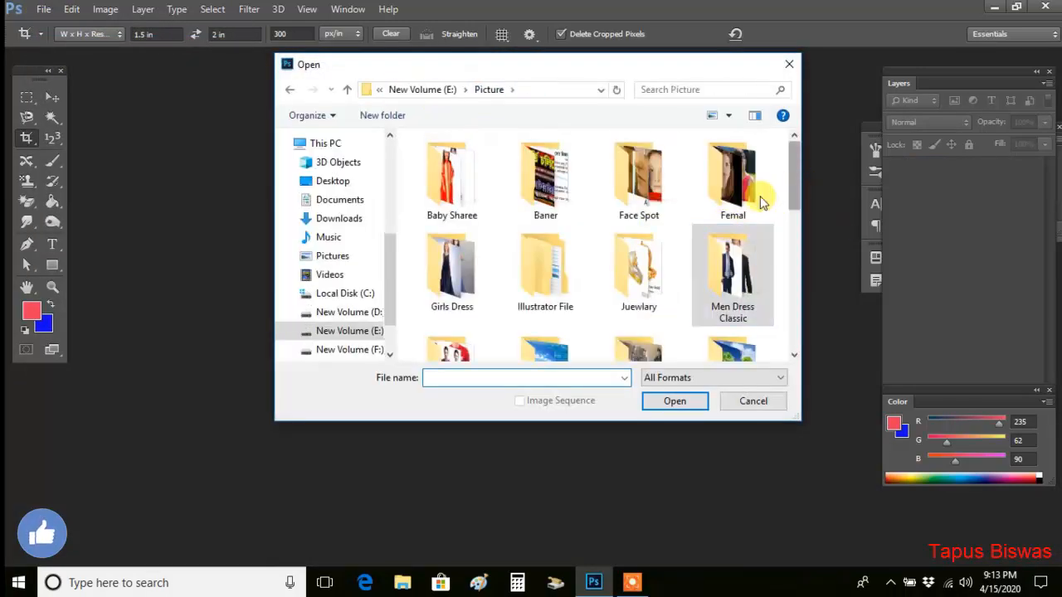
pyautogui.moveTo(799, 197); pyautogui.dragTo(801, 247)
pyautogui.doubleClick(639, 278)
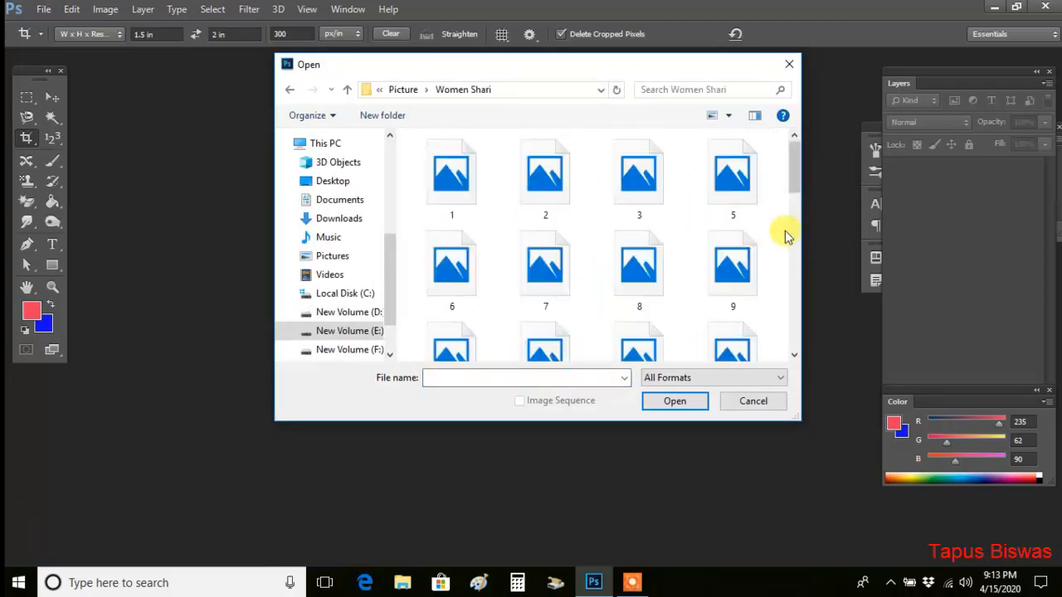
pyautogui.moveTo(802, 161)
pyautogui.mouseDown()
pyautogui.moveTo(801, 230)
pyautogui.moveTo(803, 170)
pyautogui.mouseUp()
pyautogui.click(551, 299)
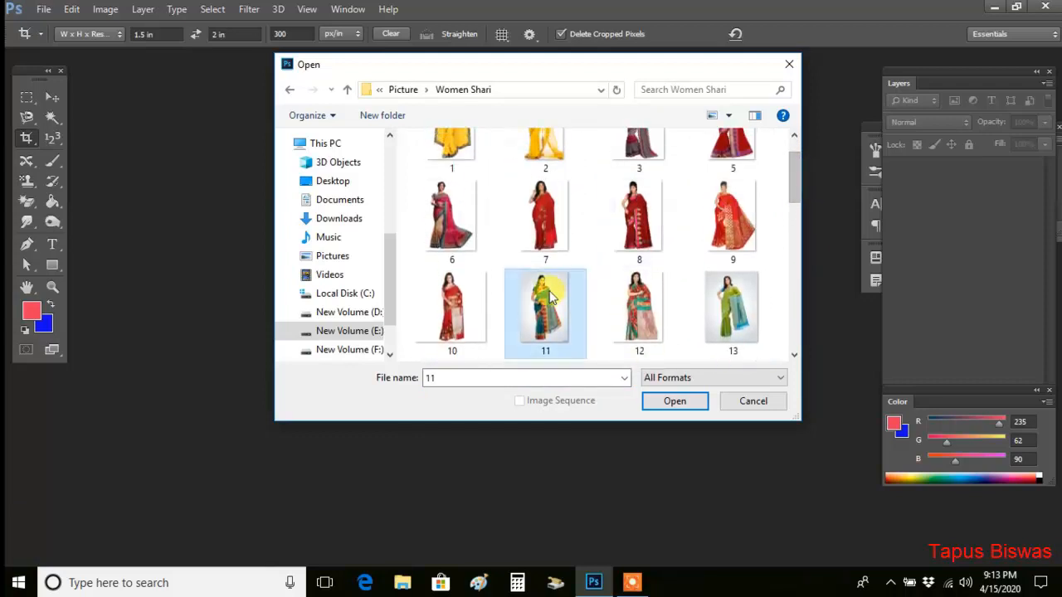
pyautogui.click(674, 400)
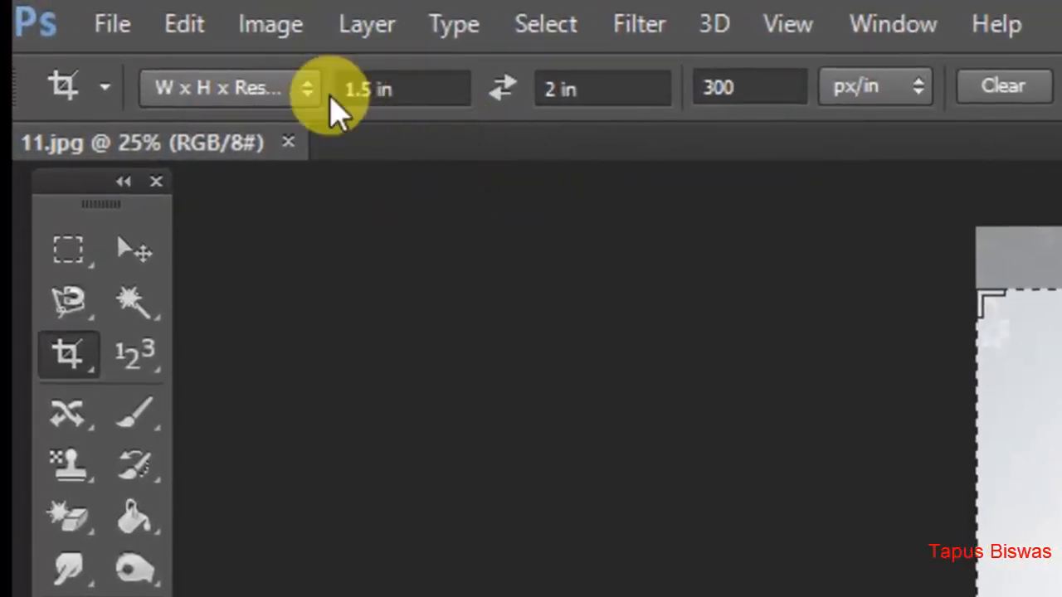
# Step: Clear the crop dimensions and set a crop size of .9 x 1 in at 300 px/in
pyautogui.click(1001, 90)
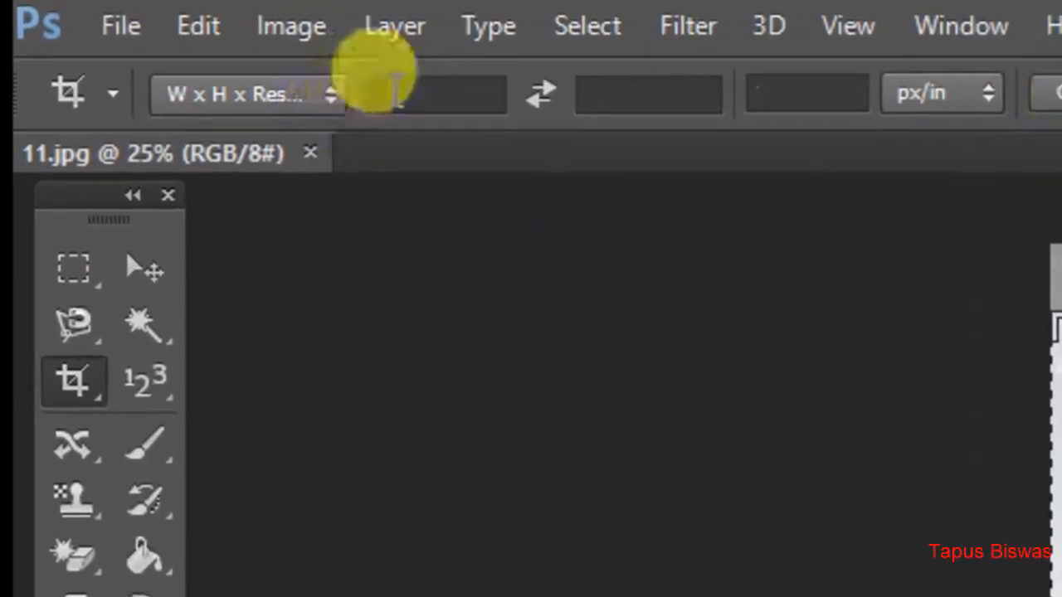
pyautogui.click(441, 97)
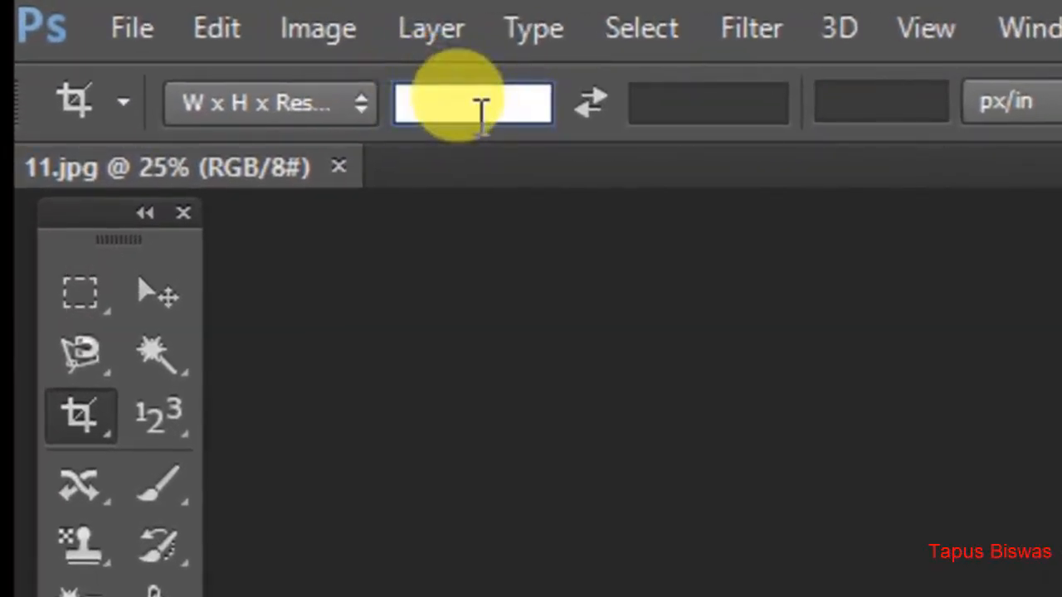
pyautogui.write('.9')
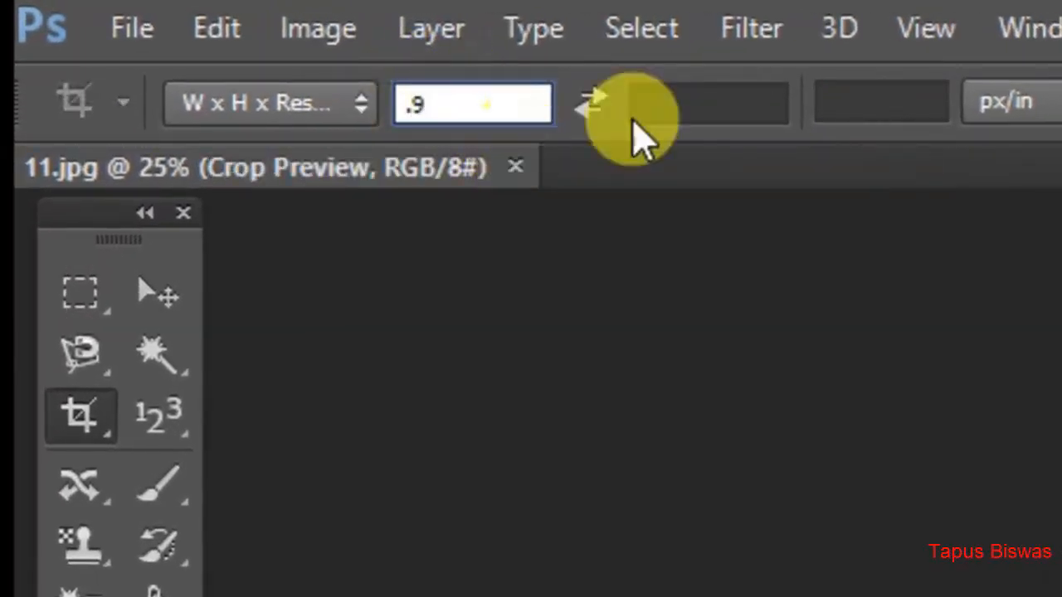
pyautogui.click(739, 108)
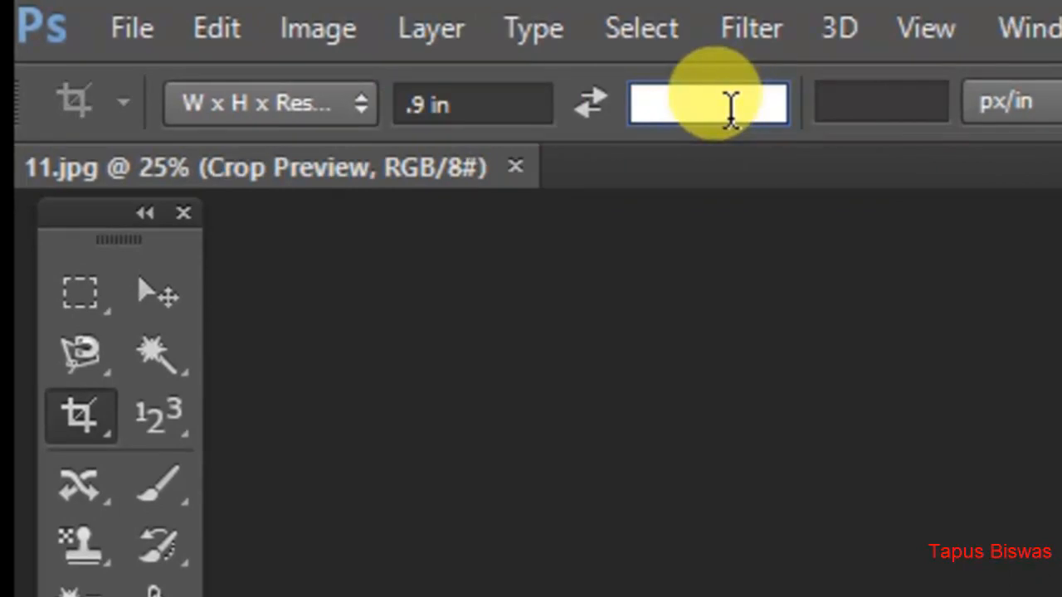
pyautogui.write('1')
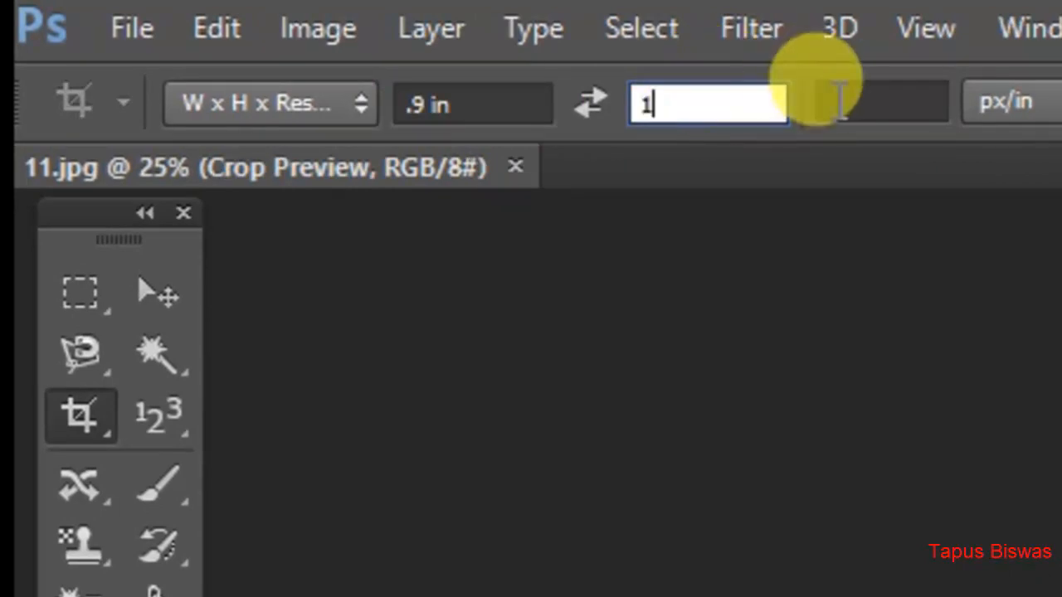
pyautogui.click(825, 94)
pyautogui.write('300')
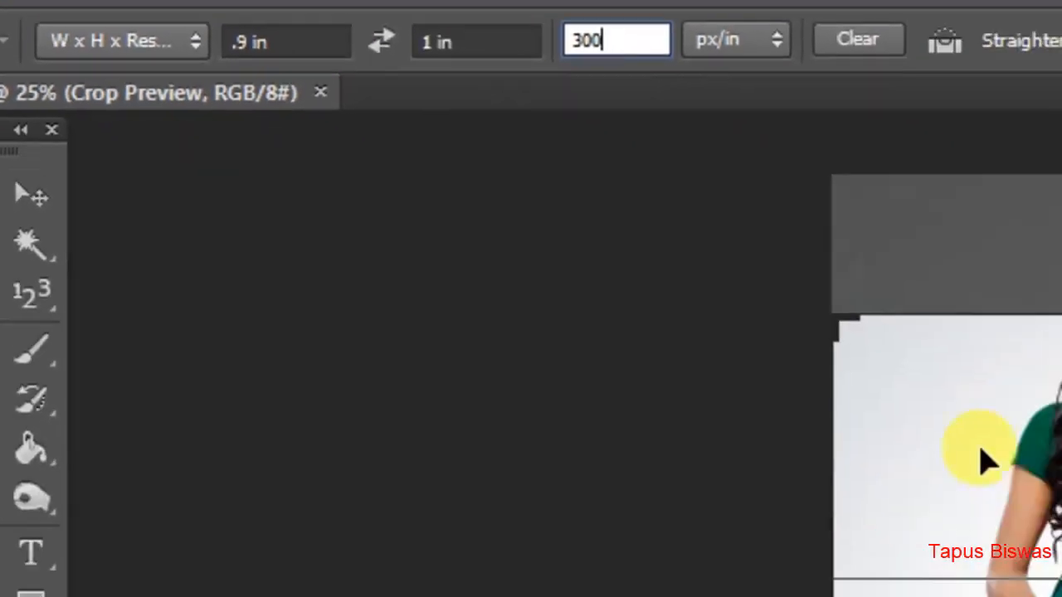
# Step: Try a tight head-and-shoulders crop of the woman with a small gap above her hair, and undo it
pyautogui.moveTo(509, 570); pyautogui.dragTo(531, 491)
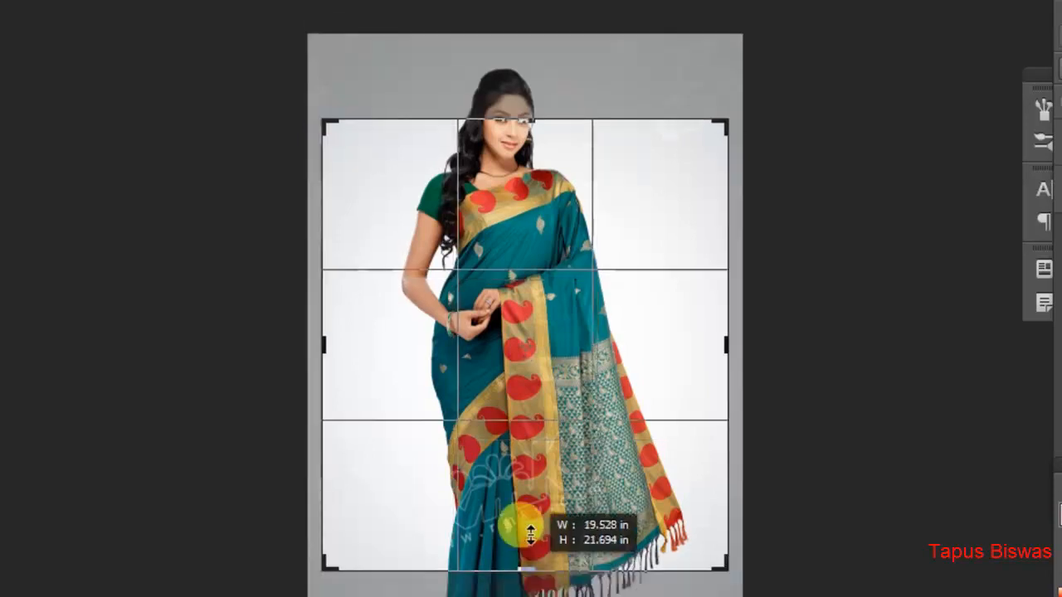
pyautogui.moveTo(548, 375); pyautogui.dragTo(567, 440)
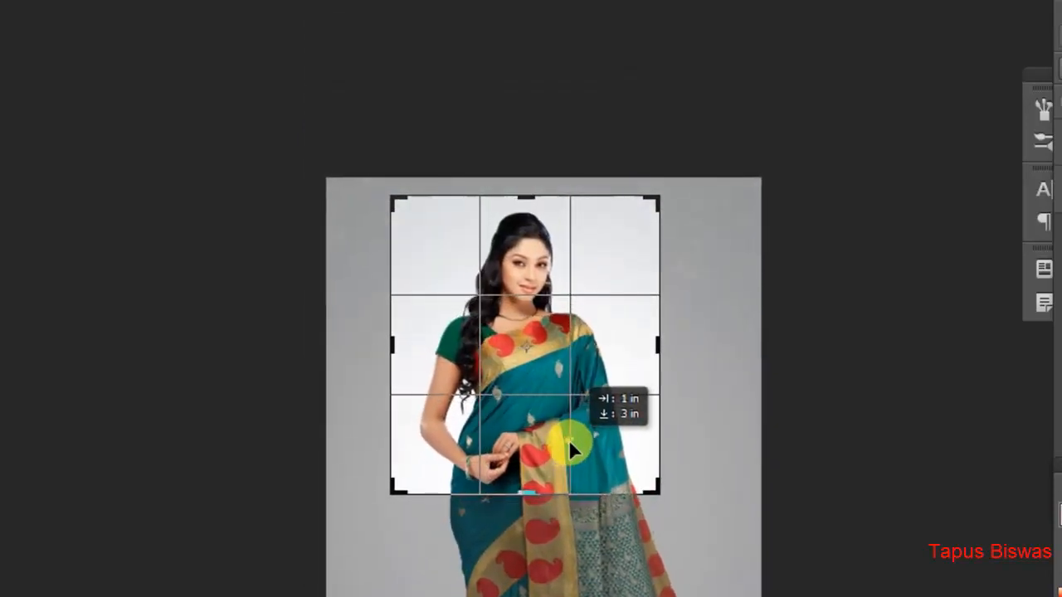
pyautogui.moveTo(528, 495); pyautogui.dragTo(531, 437)
pyautogui.moveTo(530, 394); pyautogui.dragTo(530, 392)
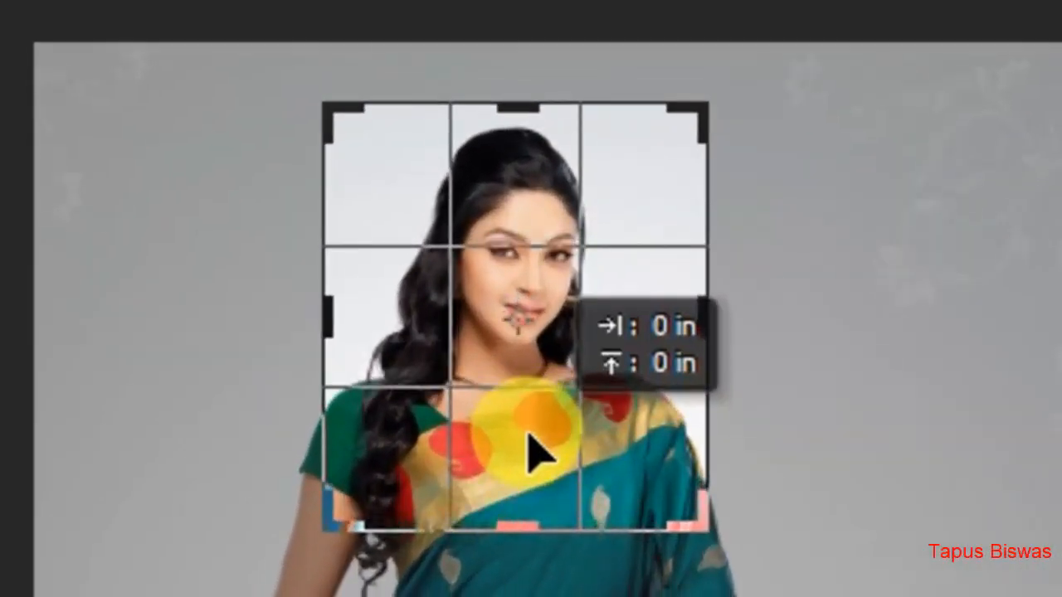
pyautogui.moveTo(529, 437); pyautogui.dragTo(523, 465)
pyautogui.moveTo(506, 535); pyautogui.dragTo(512, 506)
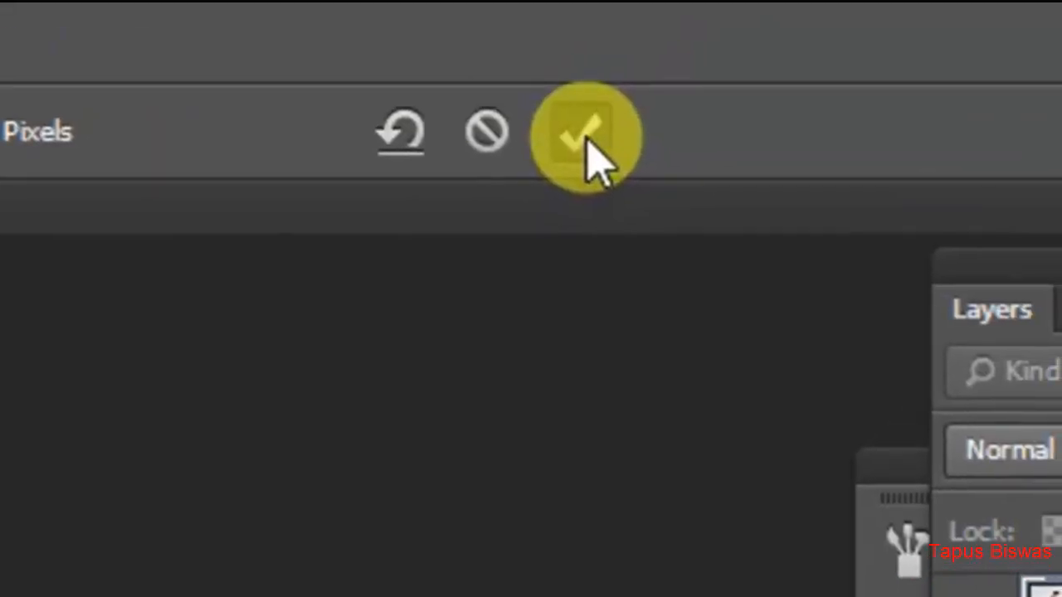
pyautogui.click(586, 137)
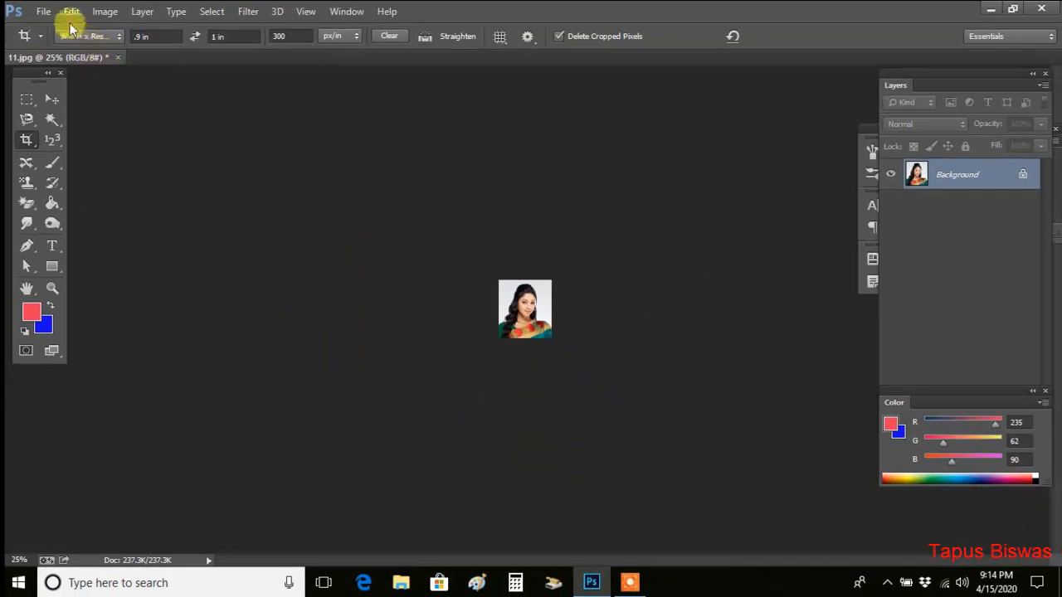
pyautogui.click(71, 12)
pyautogui.click(125, 39)
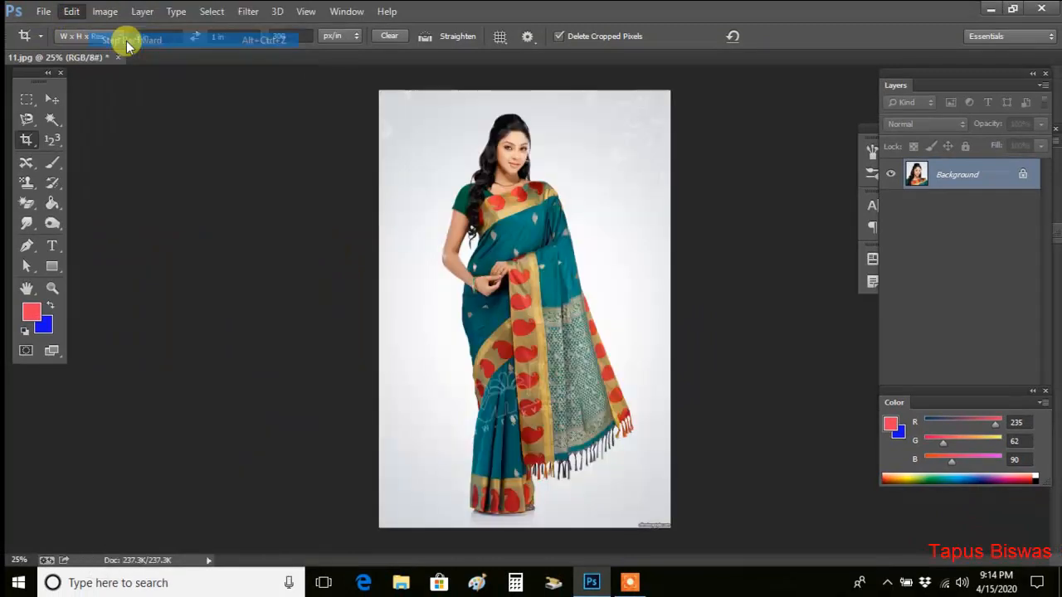
# Step: Set the Crop Tool size to 3.5 x 5 in and apply the crop around the woman's full figure
pyautogui.rightClick(26, 137)
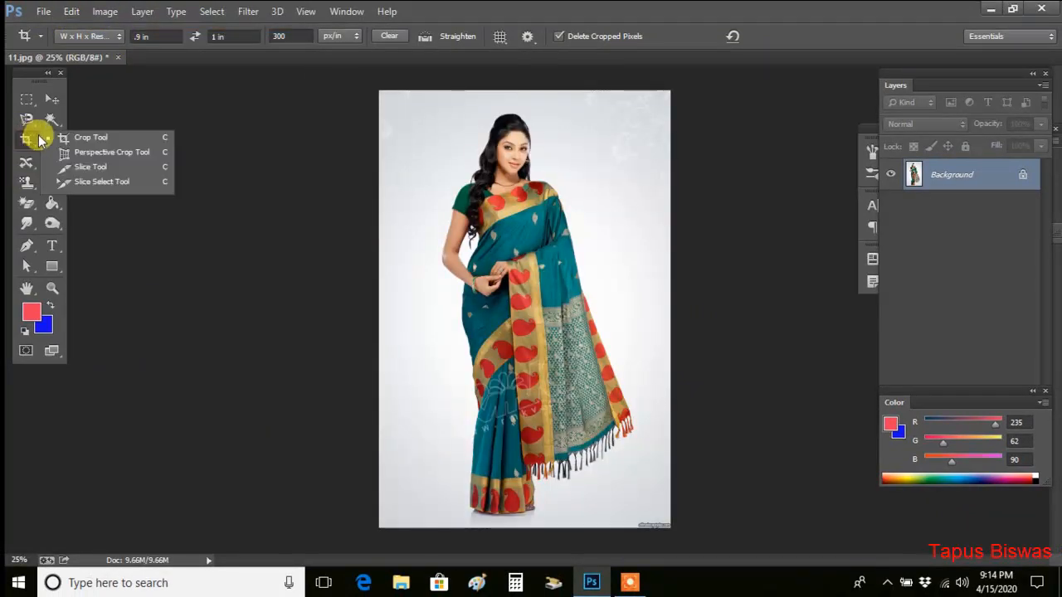
pyautogui.click(92, 139)
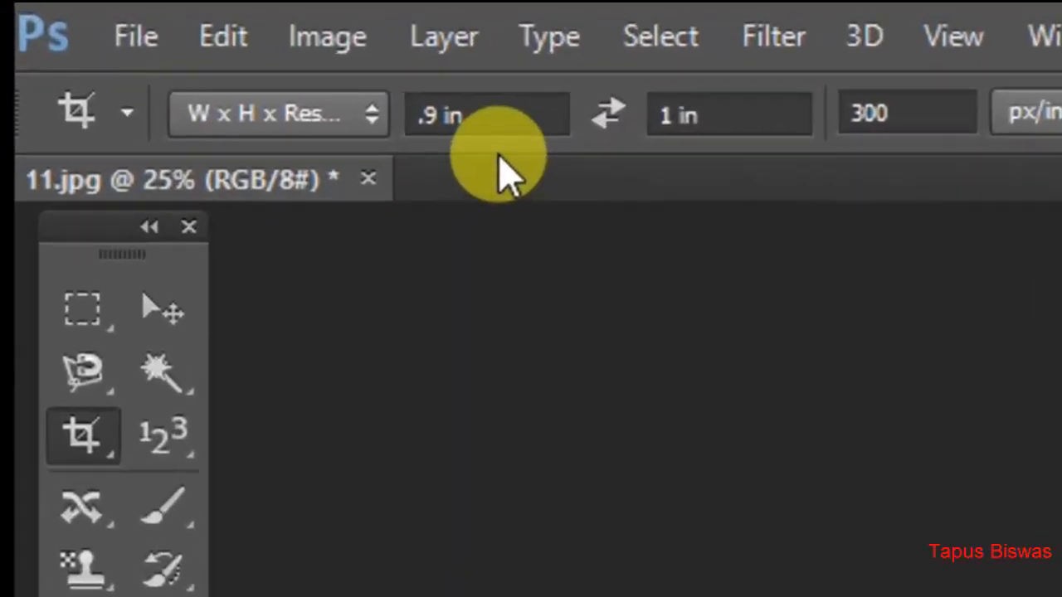
pyautogui.click(543, 116)
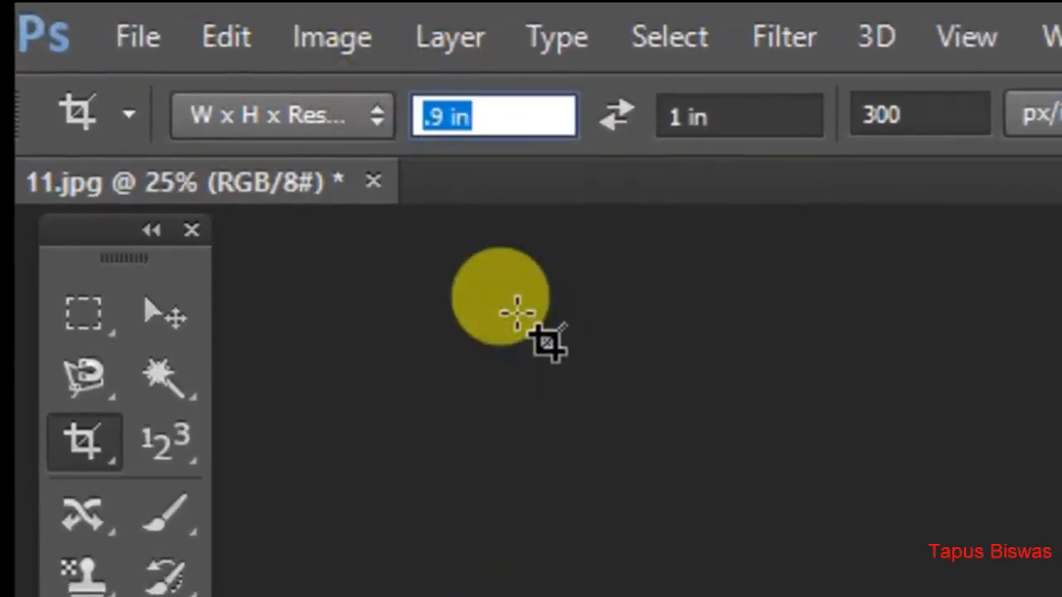
pyautogui.write('3.5')
pyautogui.press('Tab')
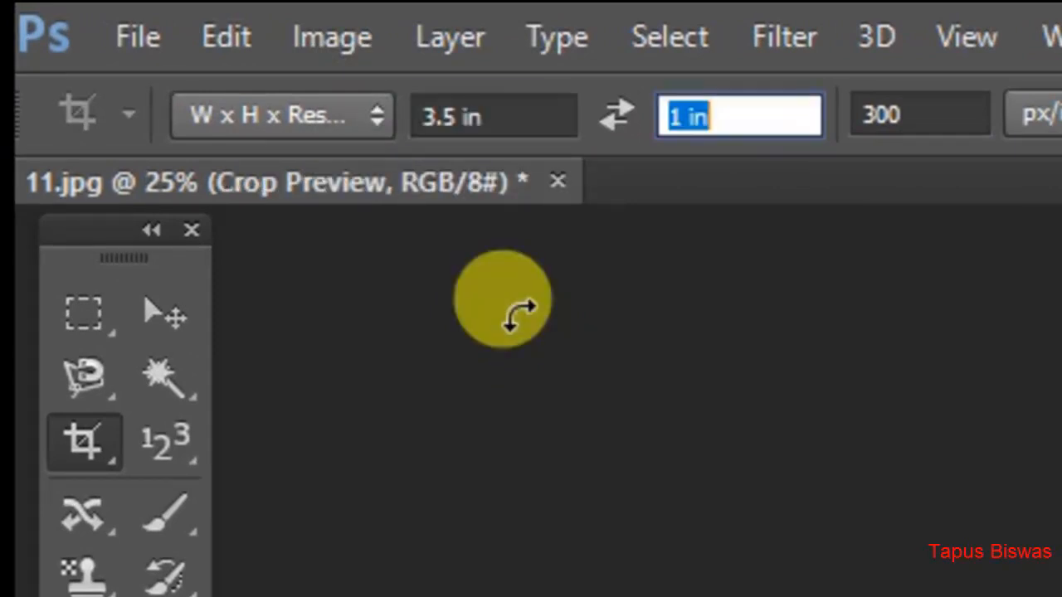
pyautogui.write('5')
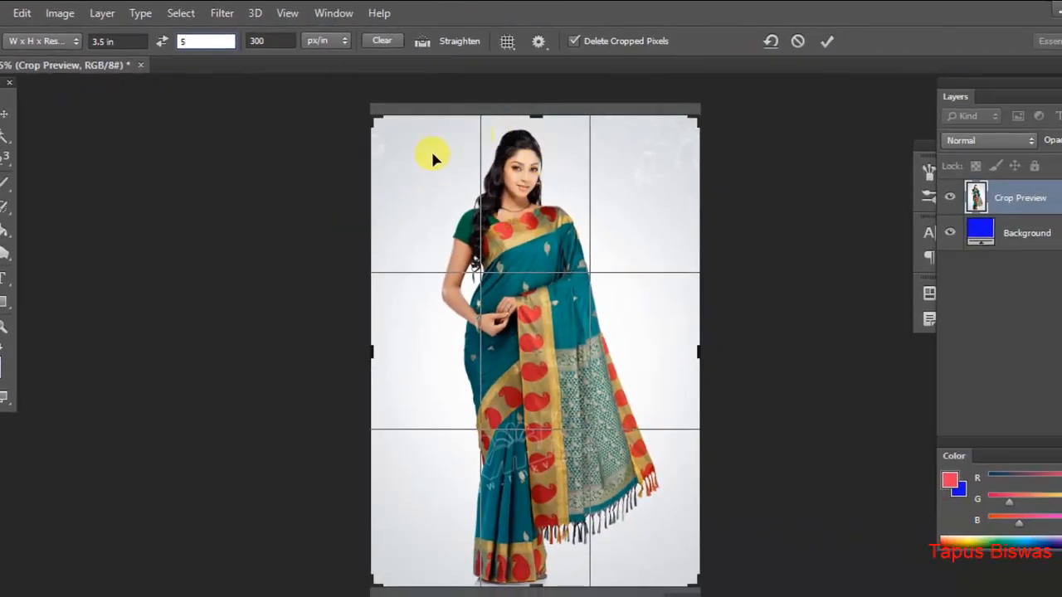
pyautogui.click(835, 40)
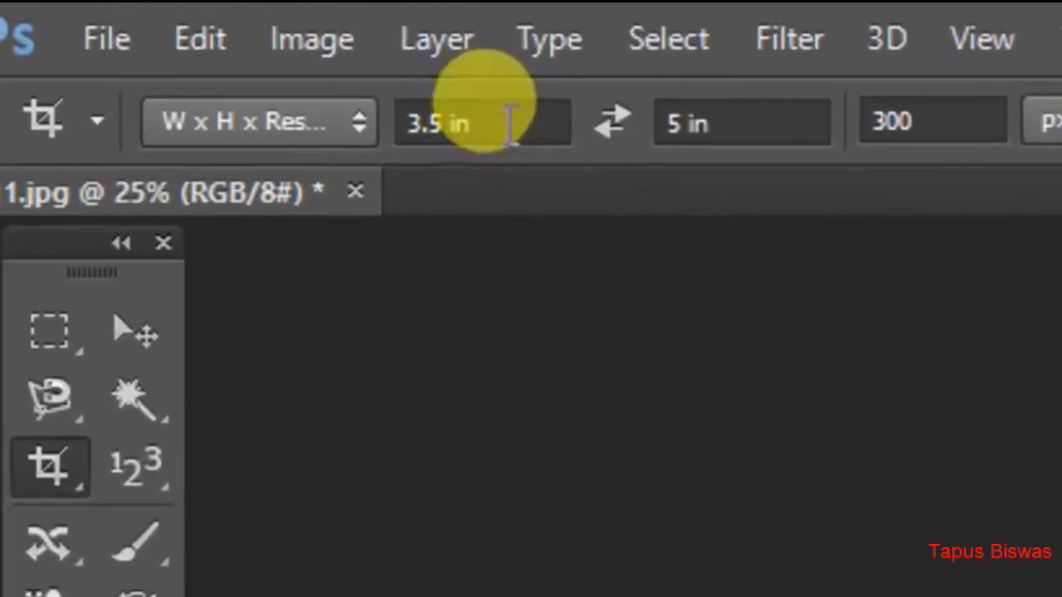
pyautogui.click(127, 40)
pyautogui.click(763, 120)
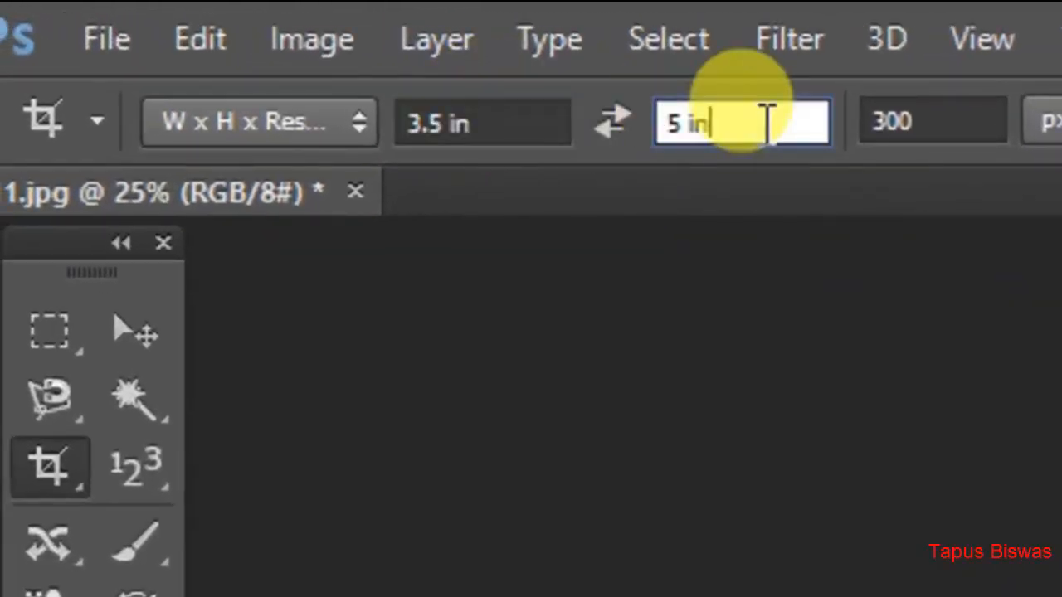
pyautogui.click(519, 123)
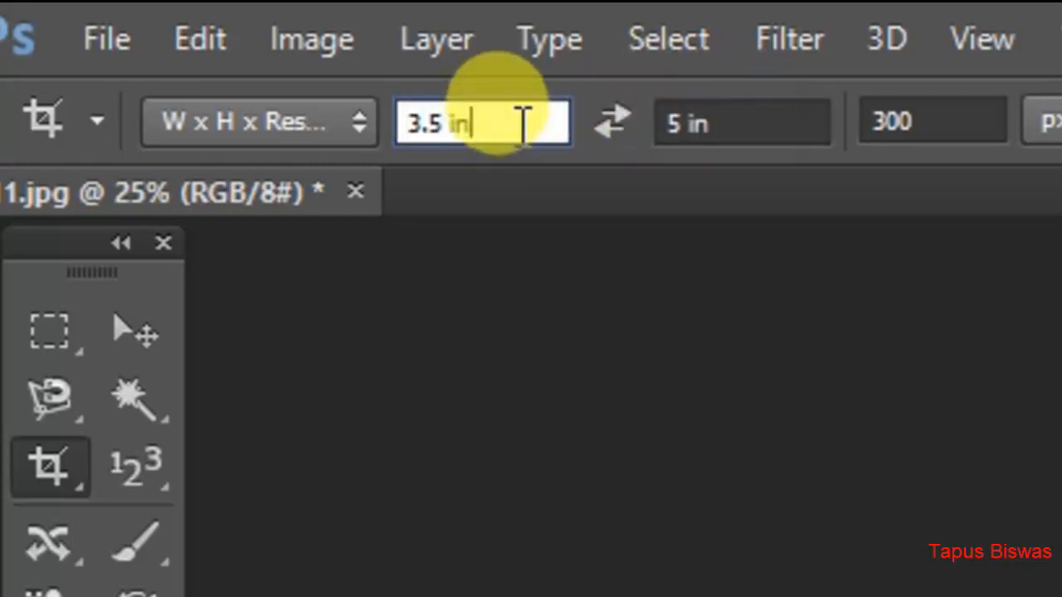
pyautogui.click(758, 123)
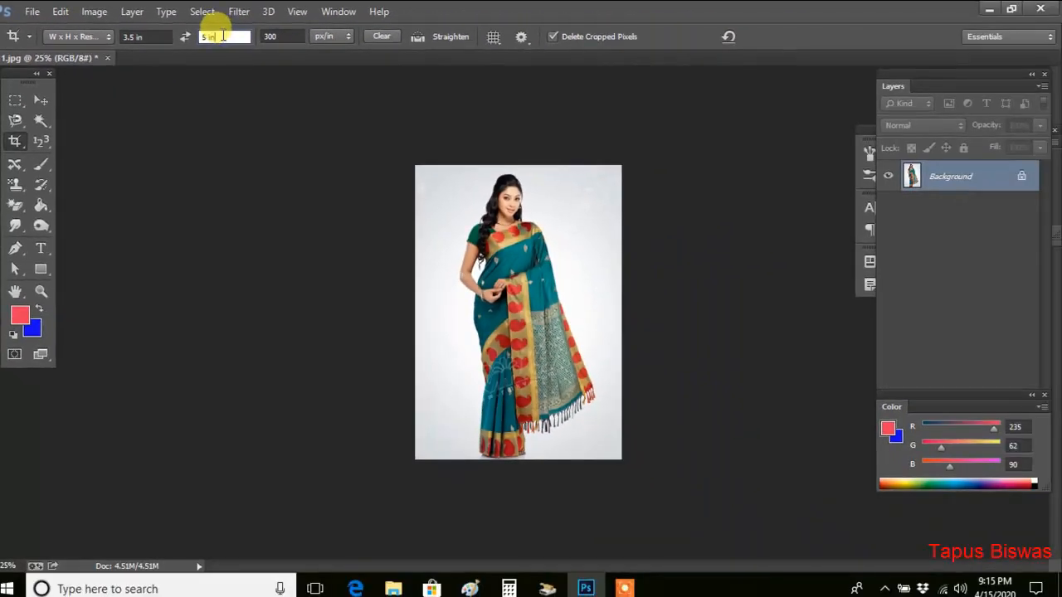
# Step: Open the image 21aafb40e9c27dba91f7ee8a5d6d57f3 from the Women Shari folder
pyautogui.click(100, 37)
pyautogui.click(49, 43)
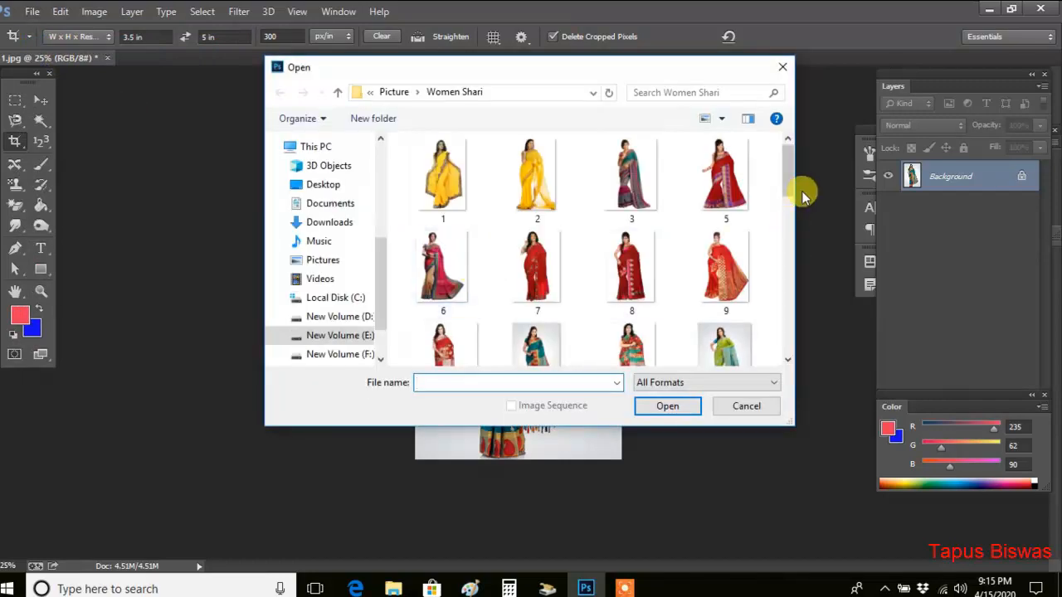
pyautogui.moveTo(787, 188); pyautogui.dragTo(789, 229)
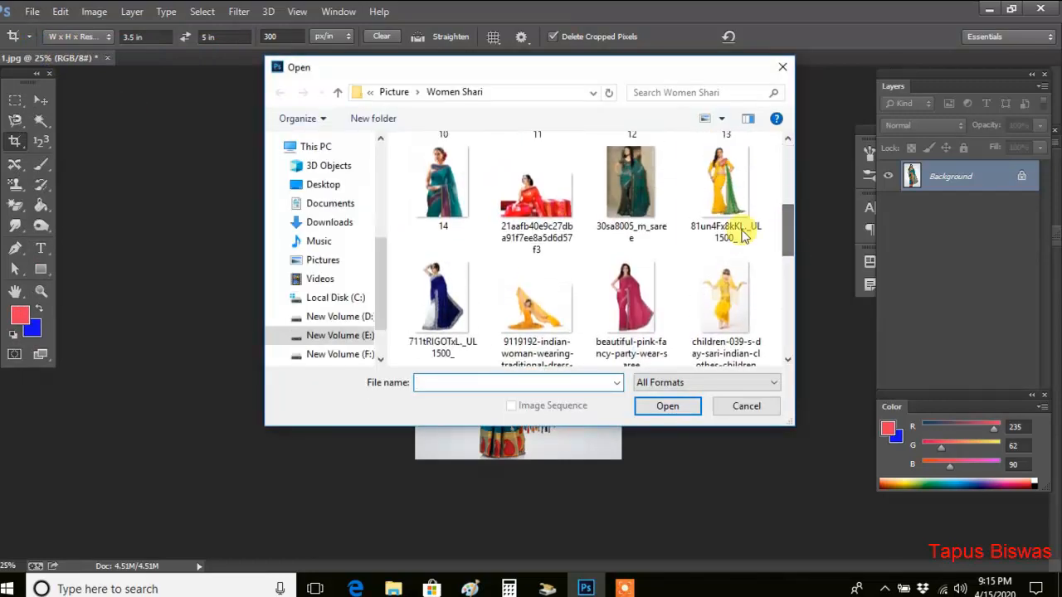
pyautogui.click(545, 204)
pyautogui.click(668, 406)
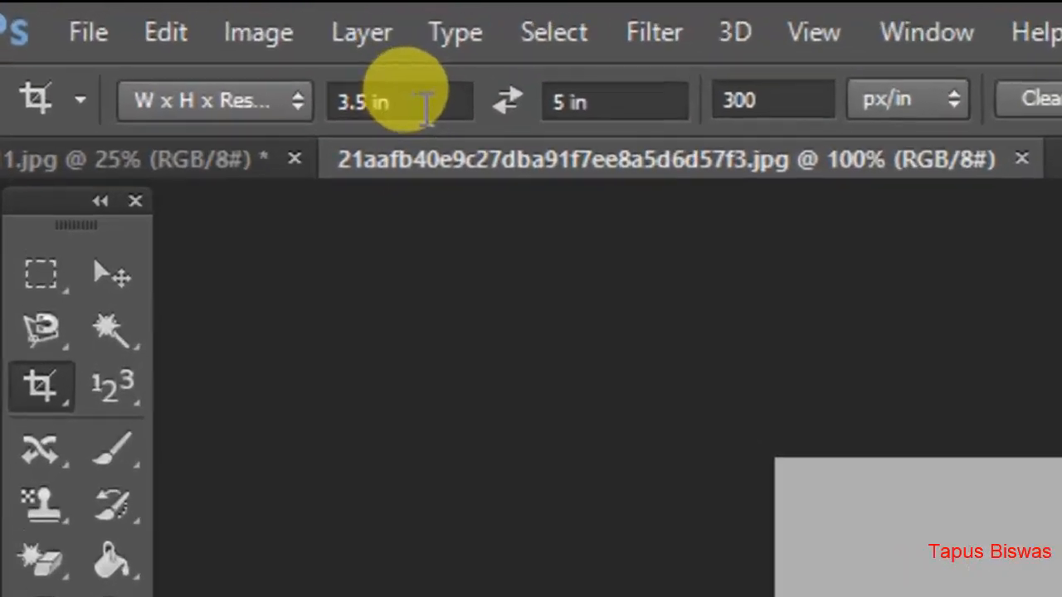
# Step: Set the crop size to a landscape 5 in wide by 3.5 in high
pyautogui.click(138, 37)
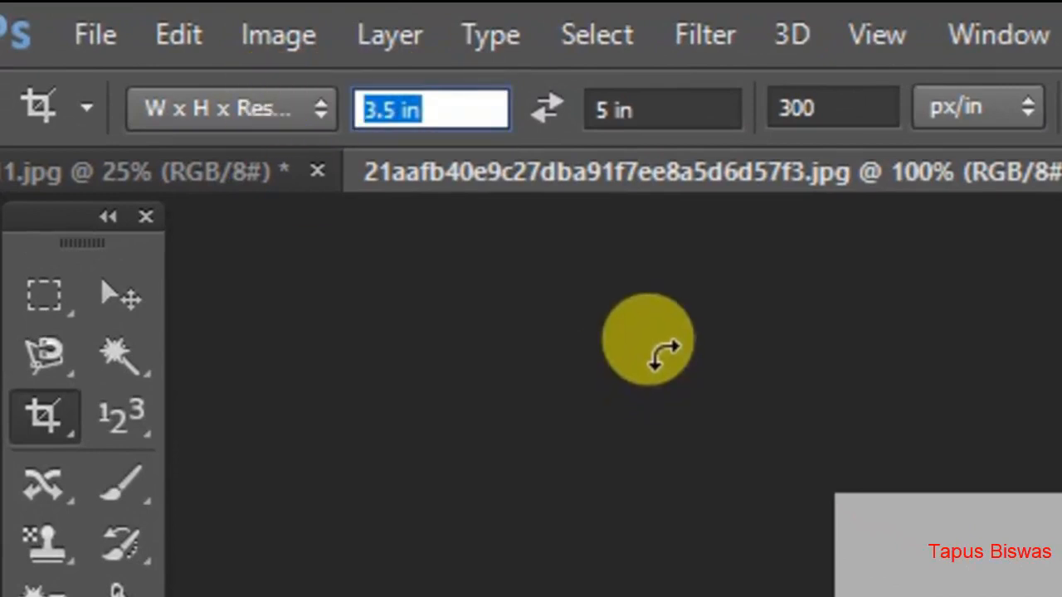
pyautogui.write('5')
pyautogui.click(636, 101)
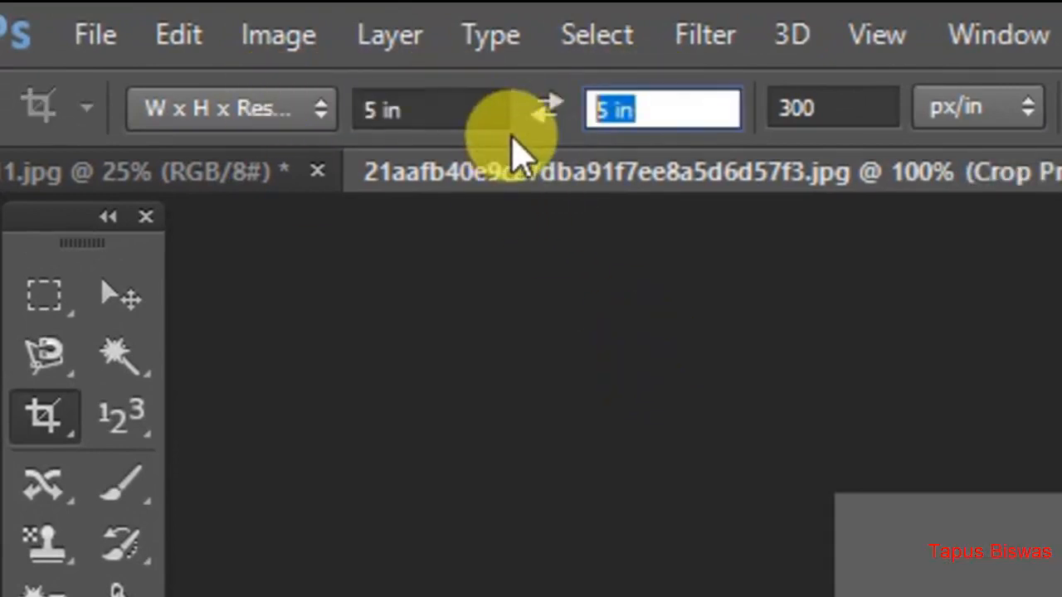
pyautogui.write('3.5')
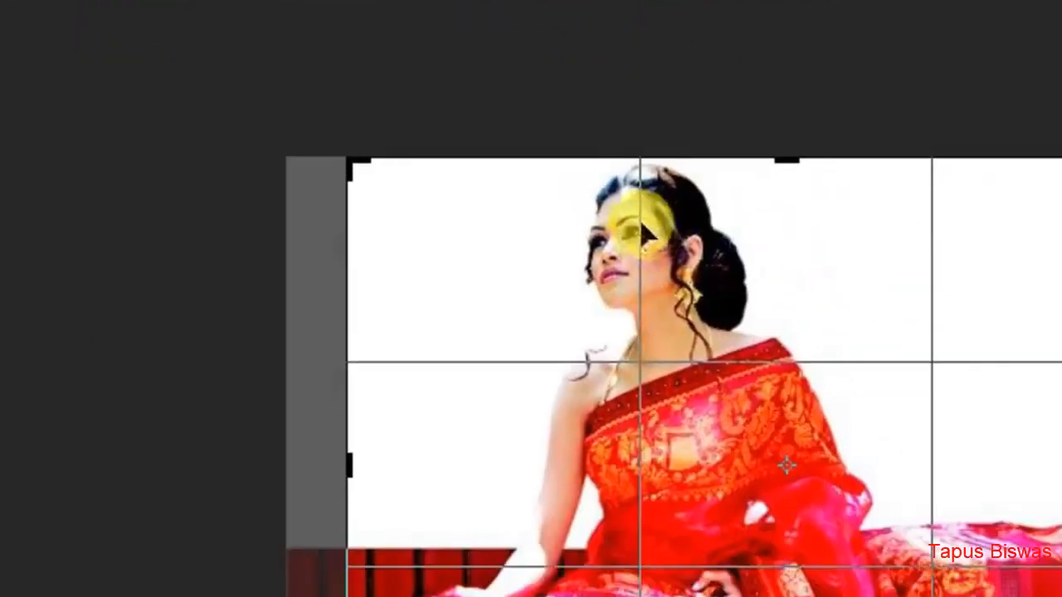
# Step: Reframe the seated woman so the crop starts at the photo's left edge and leaves out its right end, and apply the crop
pyautogui.moveTo(345, 126); pyautogui.dragTo(400, 133)
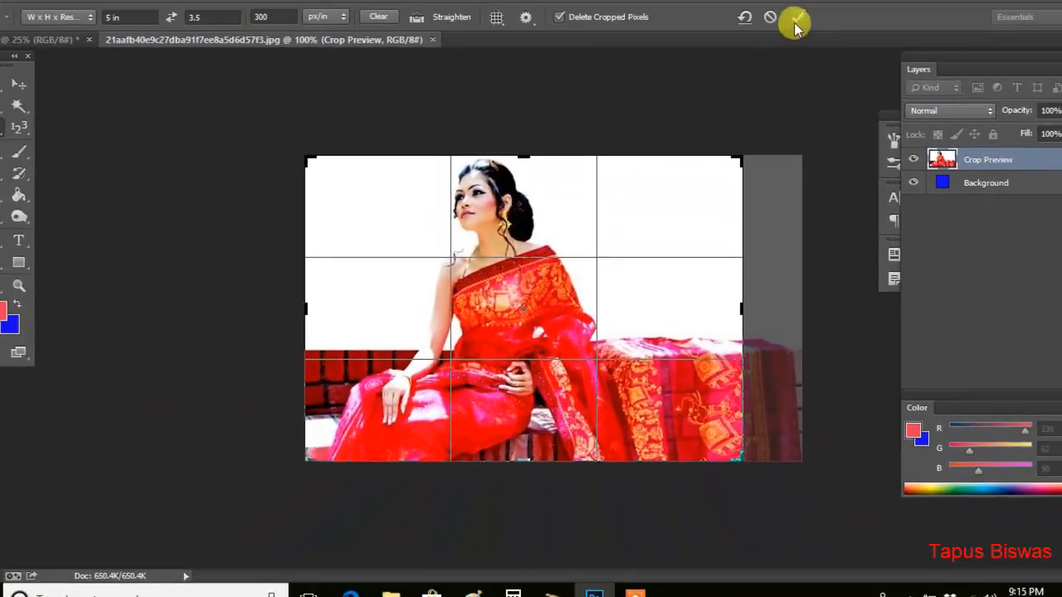
pyautogui.click(786, 34)
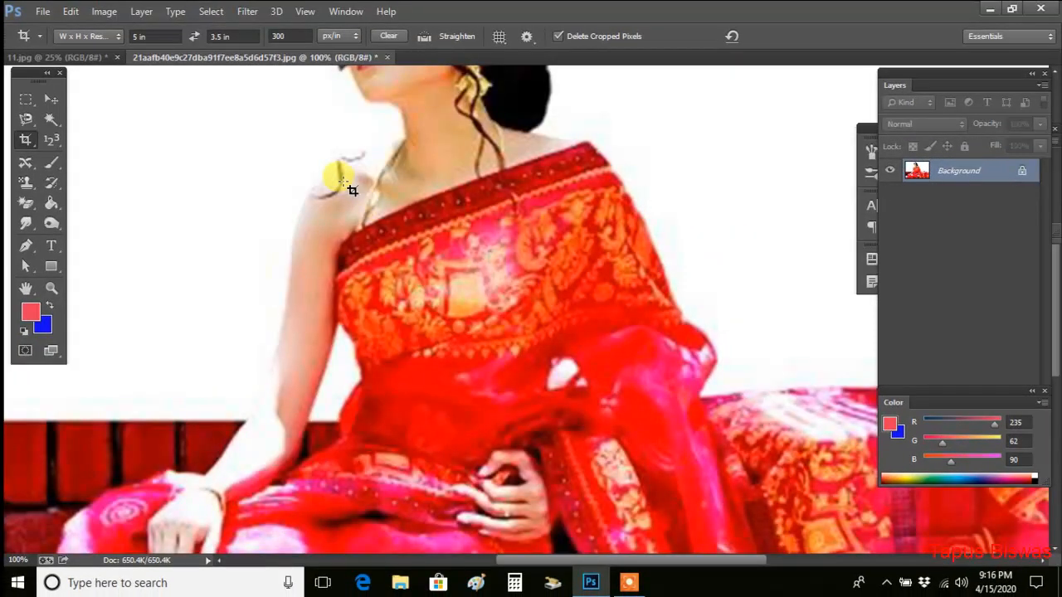
pyautogui.hotkey('ctrl', '-')
pyautogui.hotkey('ctrl', '-')
pyautogui.hotkey('ctrl', '-')
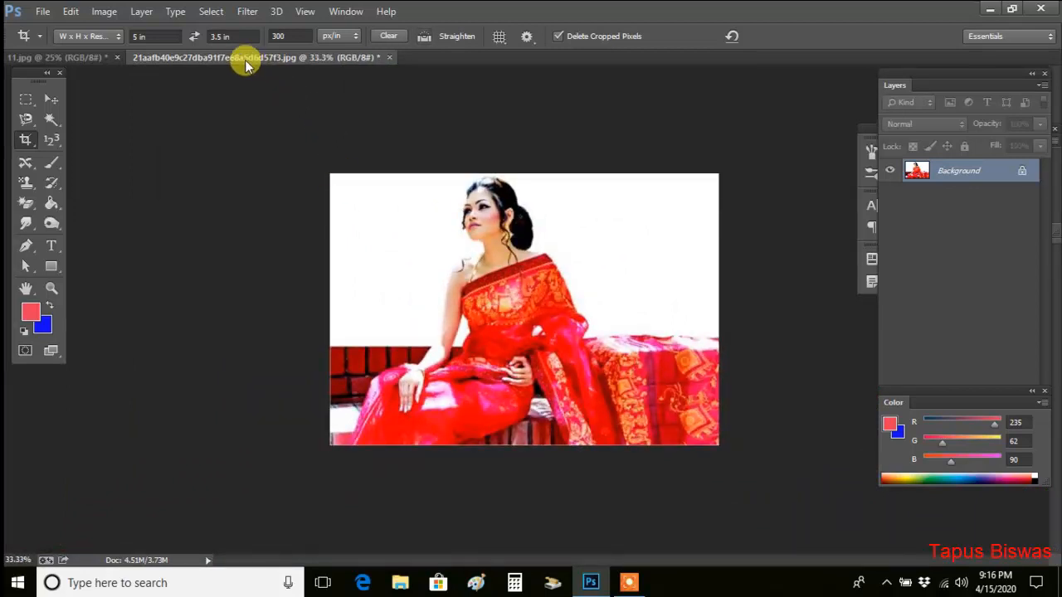
# Step: Switch to 11.jpg, clear the crop dimensions, and set the crop size to 4 x 6 in at 300 px/in
pyautogui.click(88, 58)
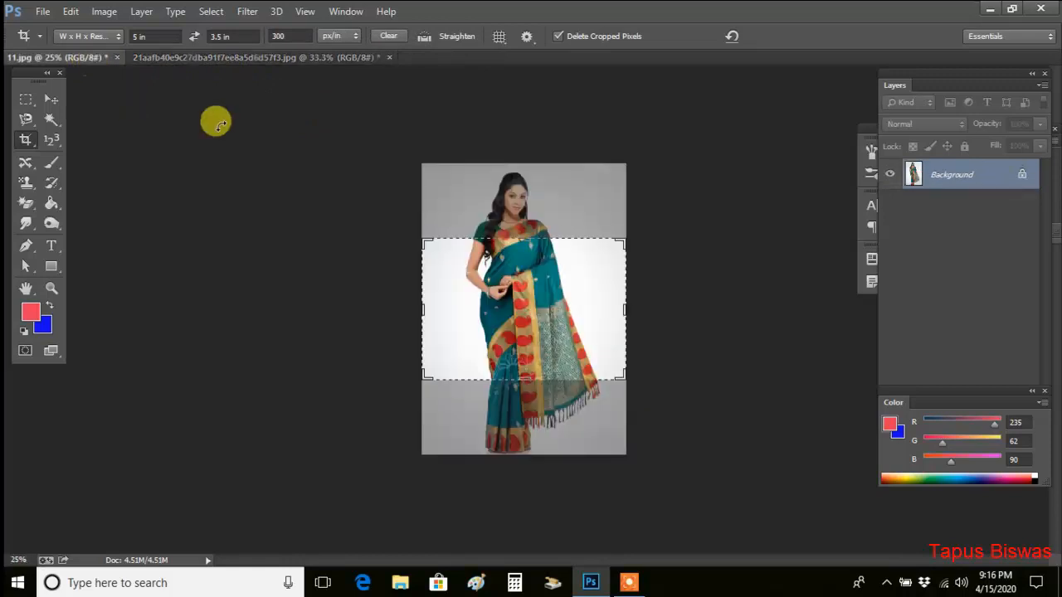
pyautogui.click(389, 36)
pyautogui.click(181, 42)
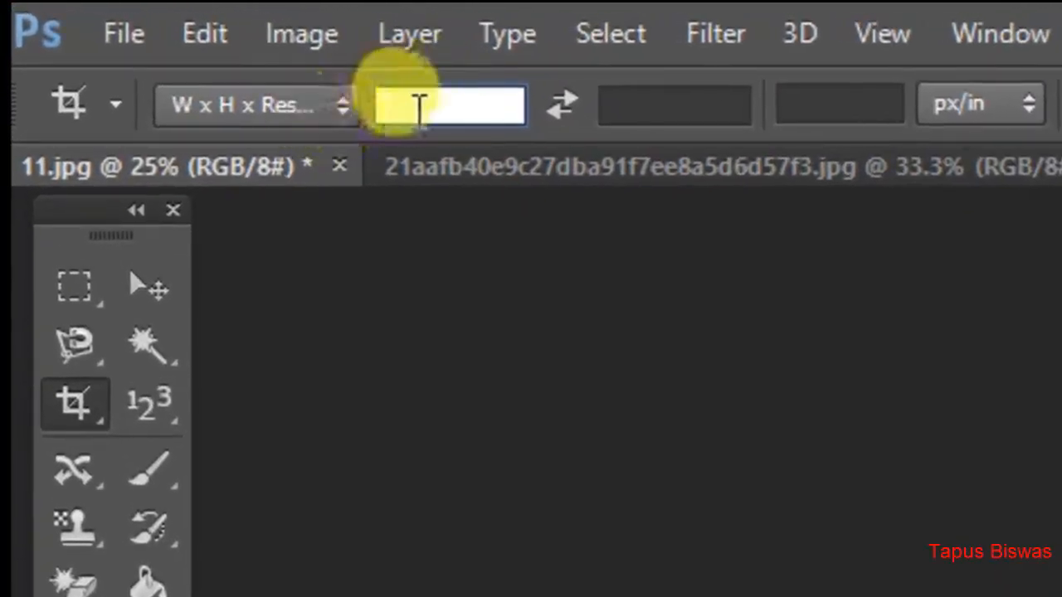
pyautogui.write('4')
pyautogui.click(701, 108)
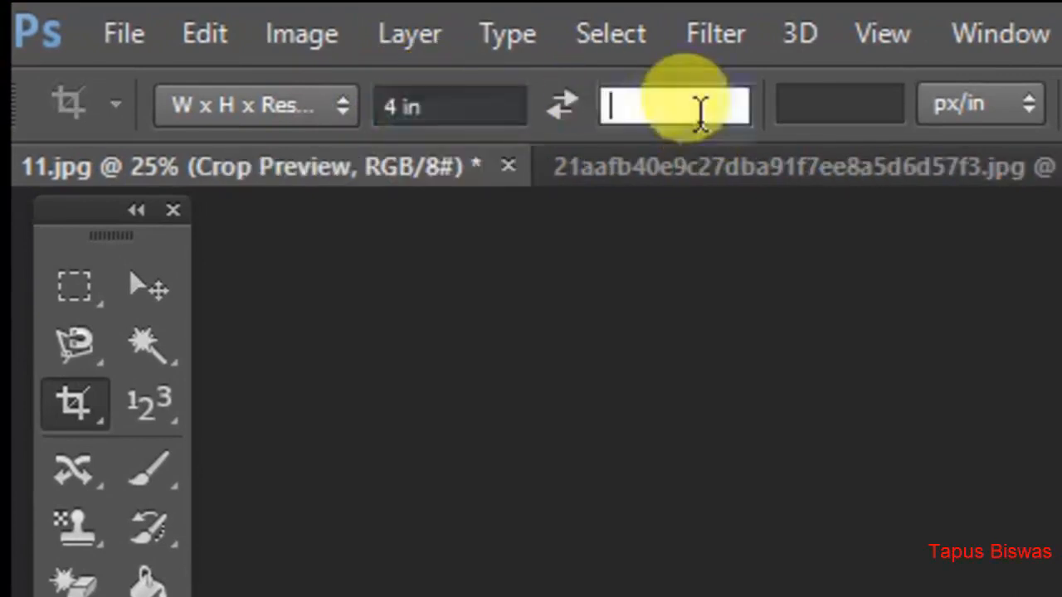
pyautogui.write('6')
pyautogui.click(852, 100)
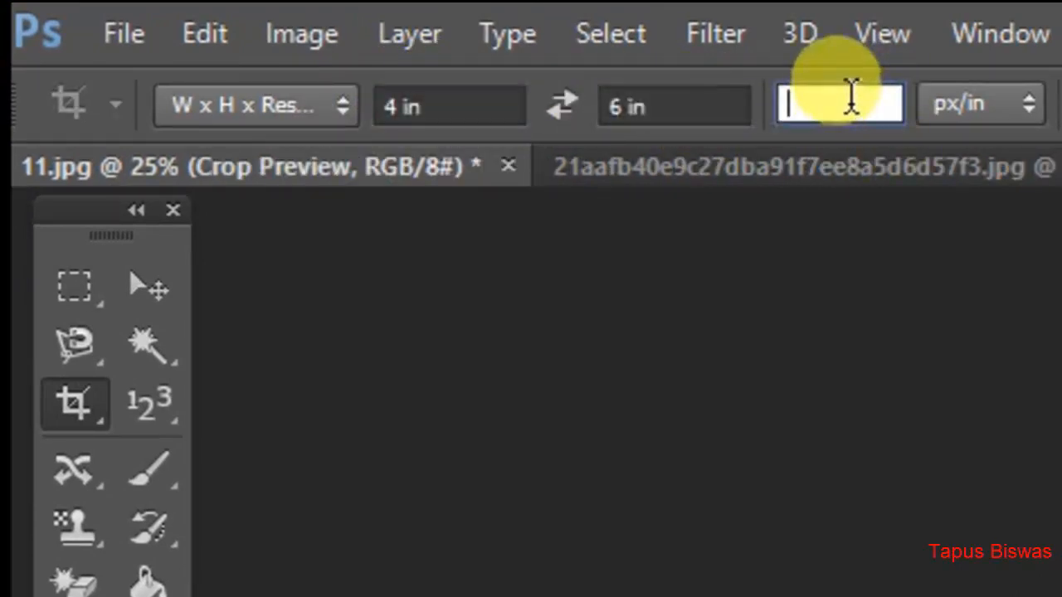
pyautogui.write('300')
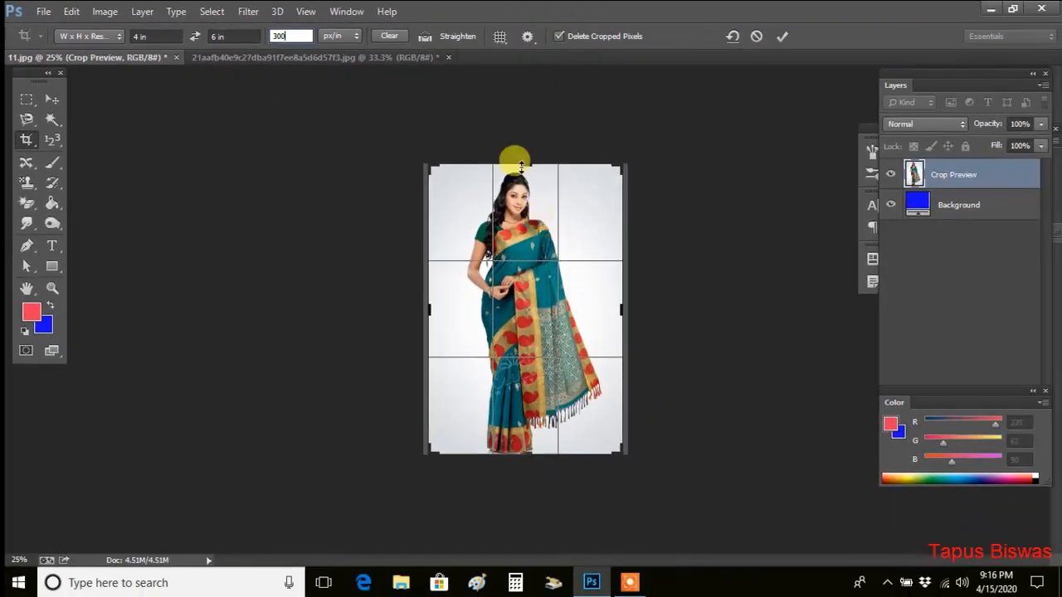
# Step: Try the 4 x 6 in crop around the woman's full figure, and undo it
pyautogui.click(783, 35)
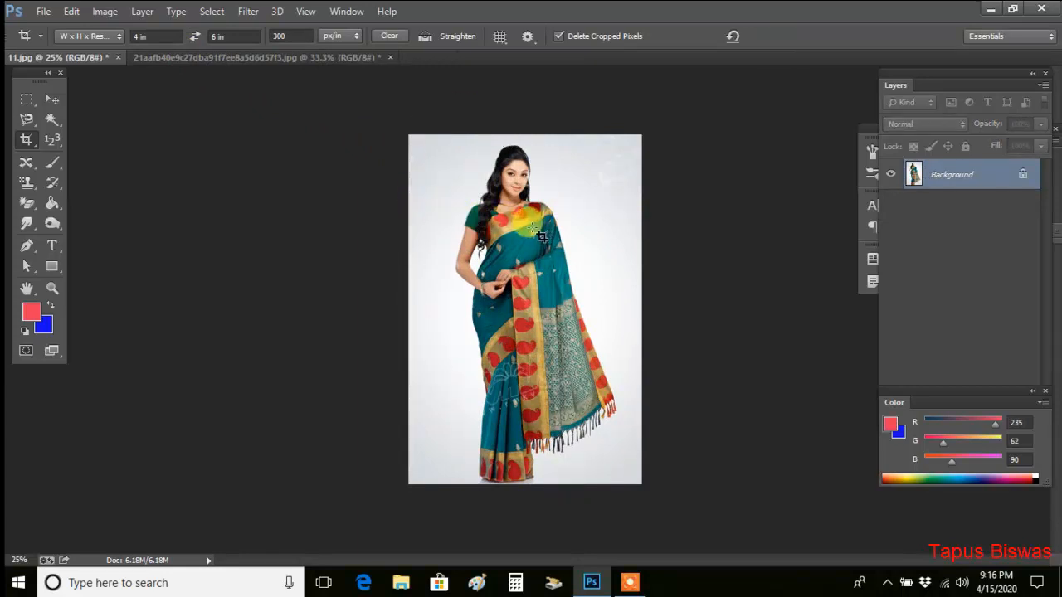
pyautogui.click(73, 12)
pyautogui.click(132, 40)
# Step: Shrink the crop box to the woman's head and upper body with a gap above her hair, and apply the crop
pyautogui.moveTo(525, 455); pyautogui.dragTo(541, 345)
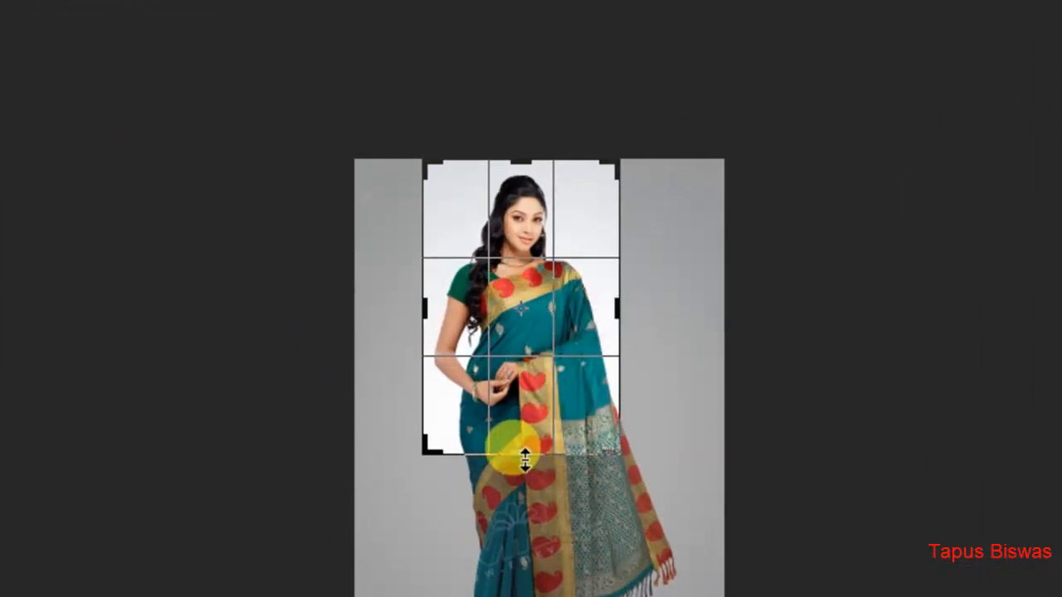
pyautogui.moveTo(525, 461); pyautogui.dragTo(550, 356)
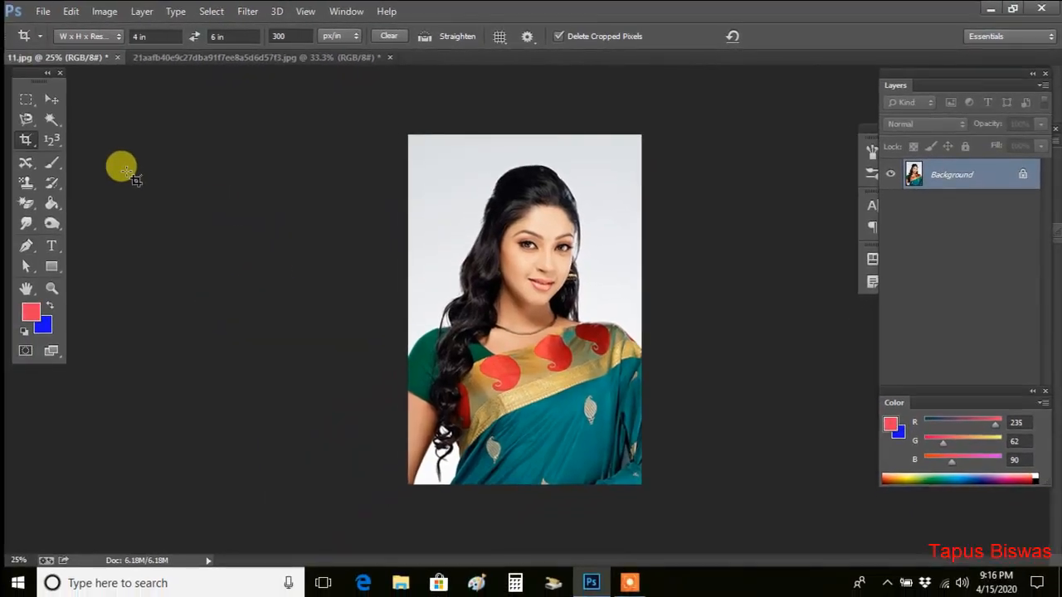
pyautogui.moveTo(26, 145); pyautogui.dragTo(83, 137)
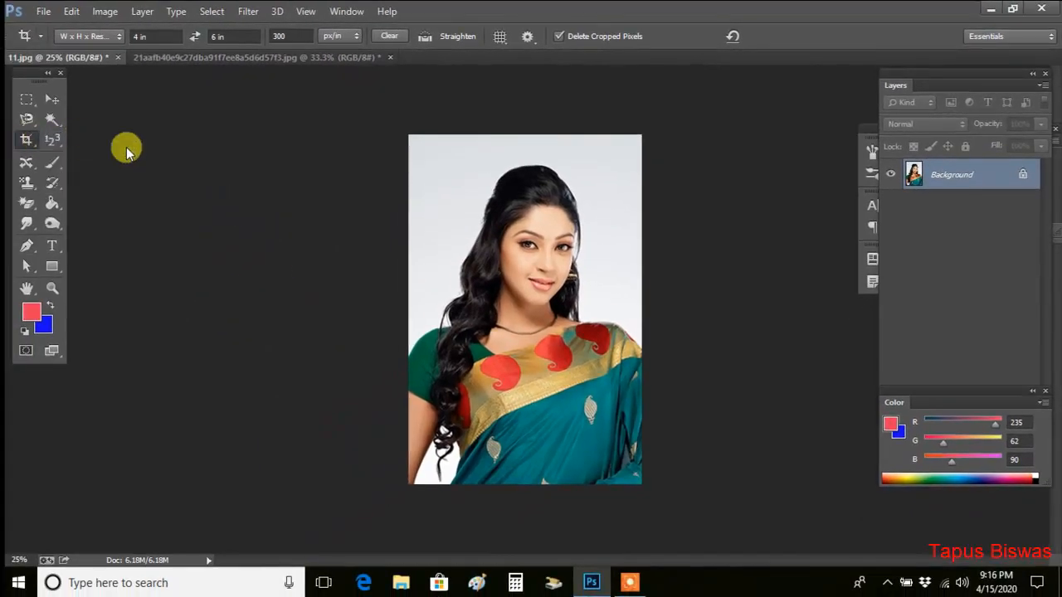